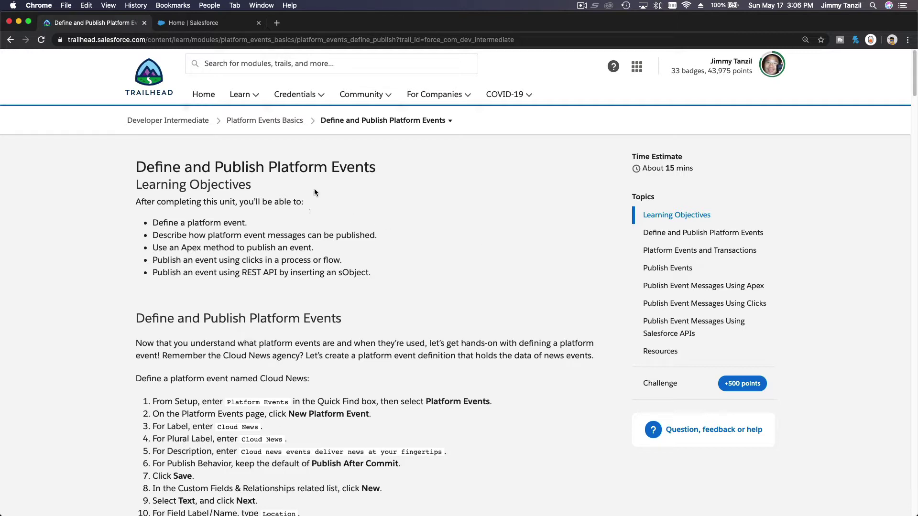
- Review the Cloud News platform event steps and field table in Trailhead, then go to Salesforce Setup Home
scroll(401, 193, down, 5)
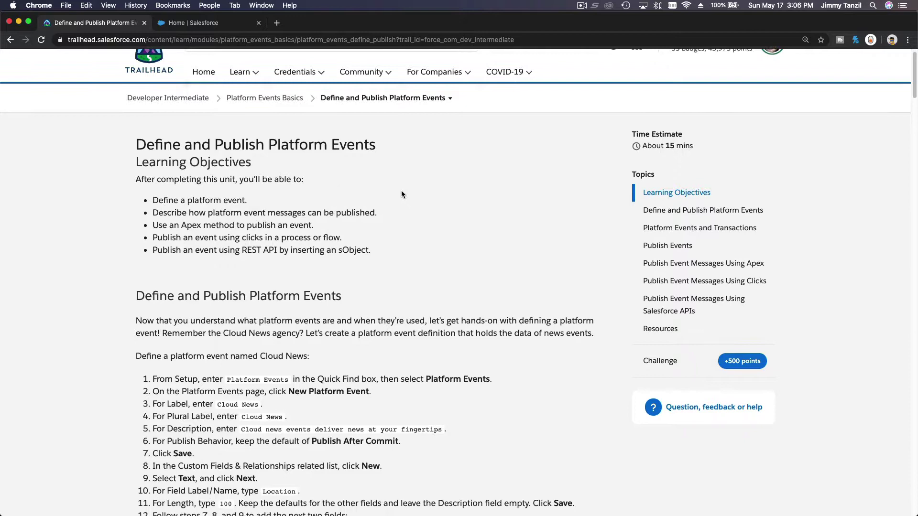
scroll(400, 190, down, 1)
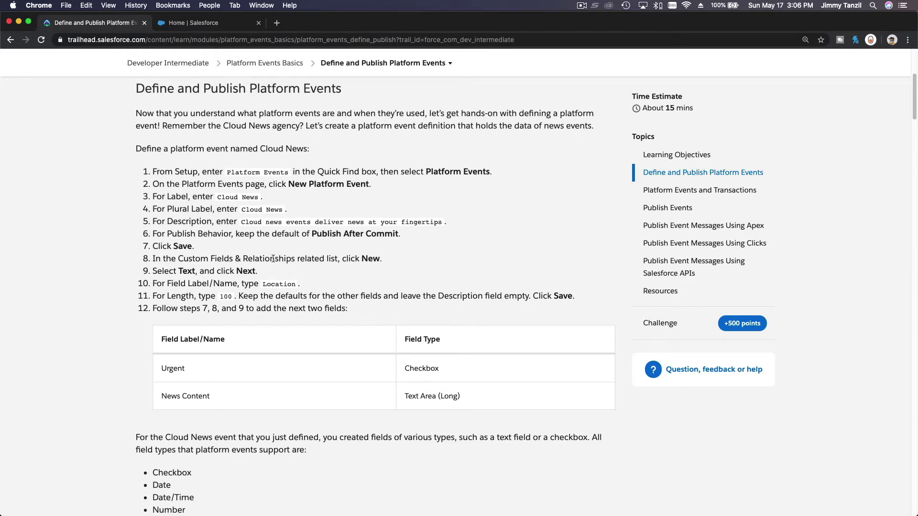
scroll(273, 258, down, 2)
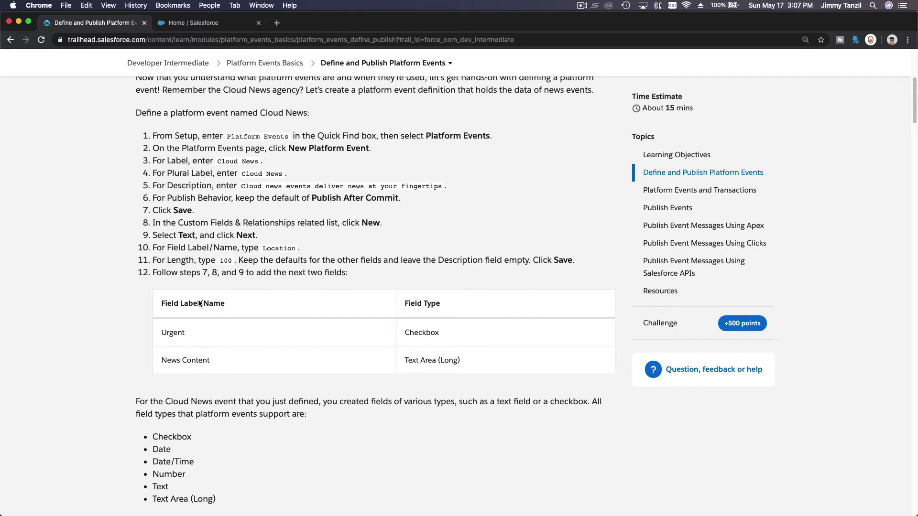
scroll(255, 313, down, 1)
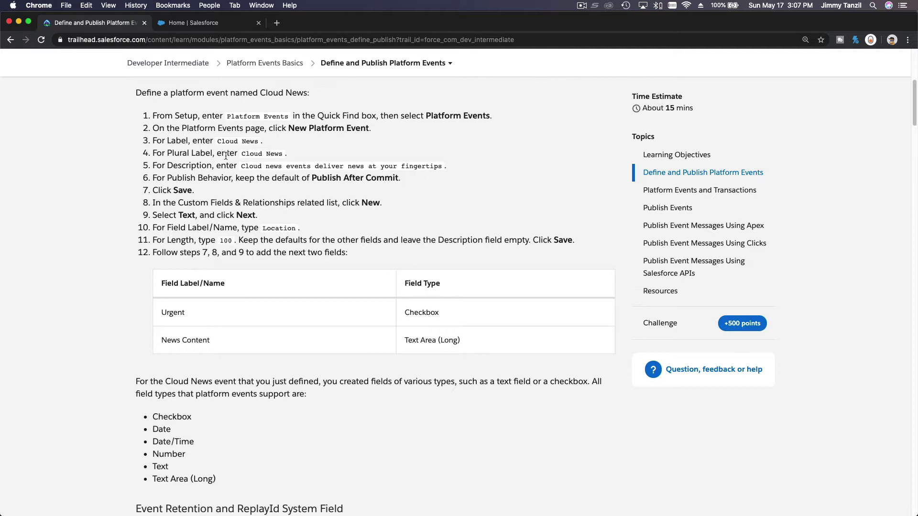
click(188, 24)
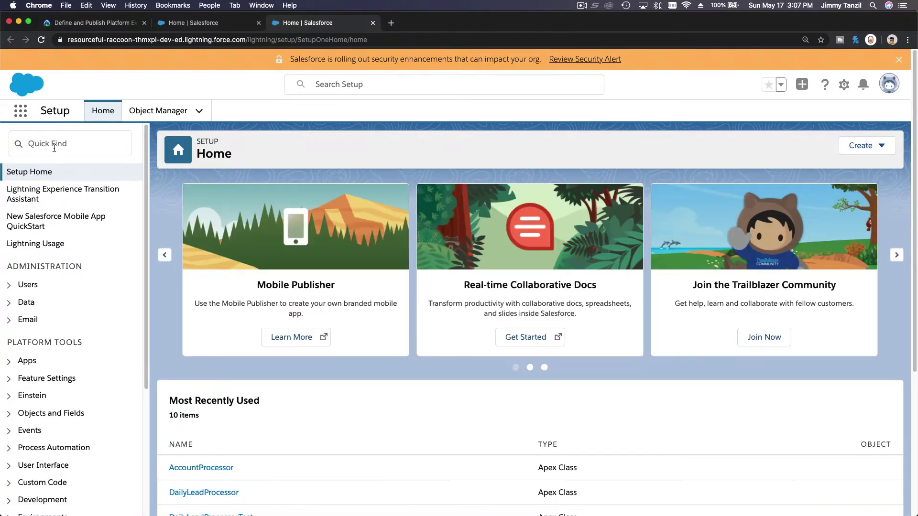
- Filter Setup with 'Platf' to reach Platform Events and start a new platform event
click(54, 149)
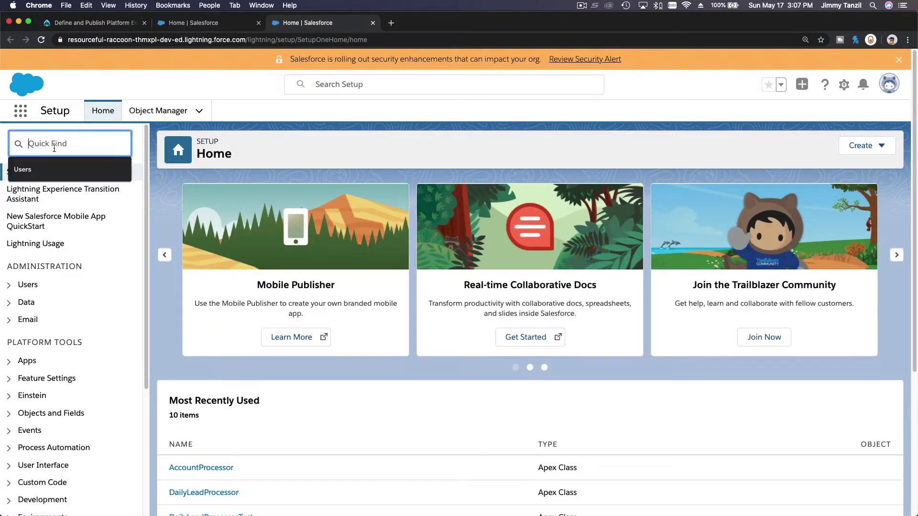
text(Platf)
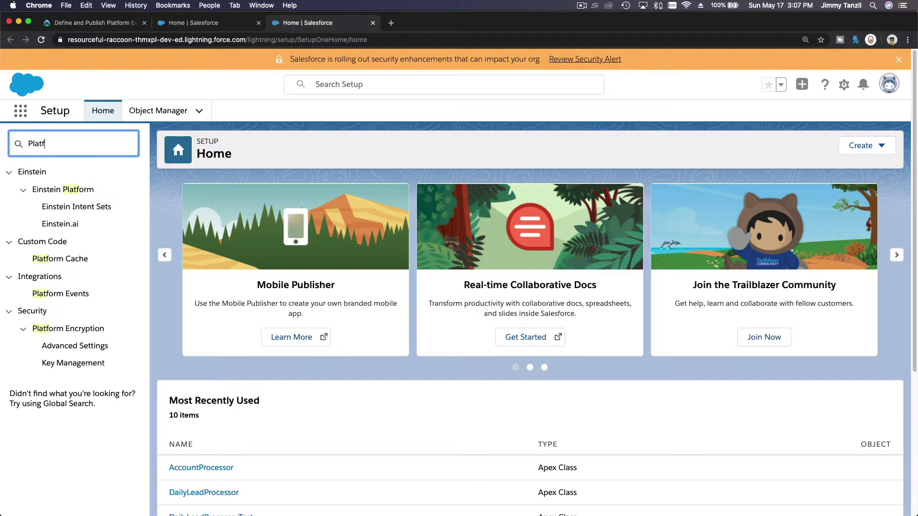
click(73, 295)
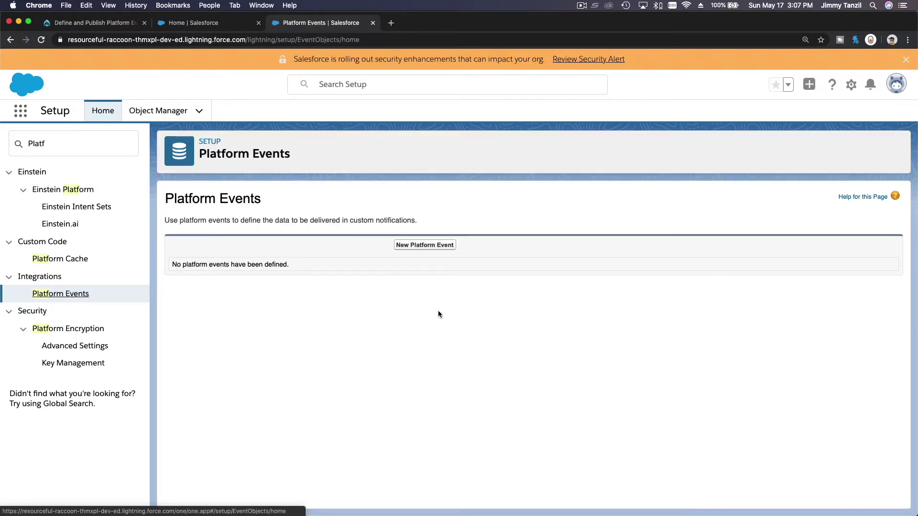
click(418, 246)
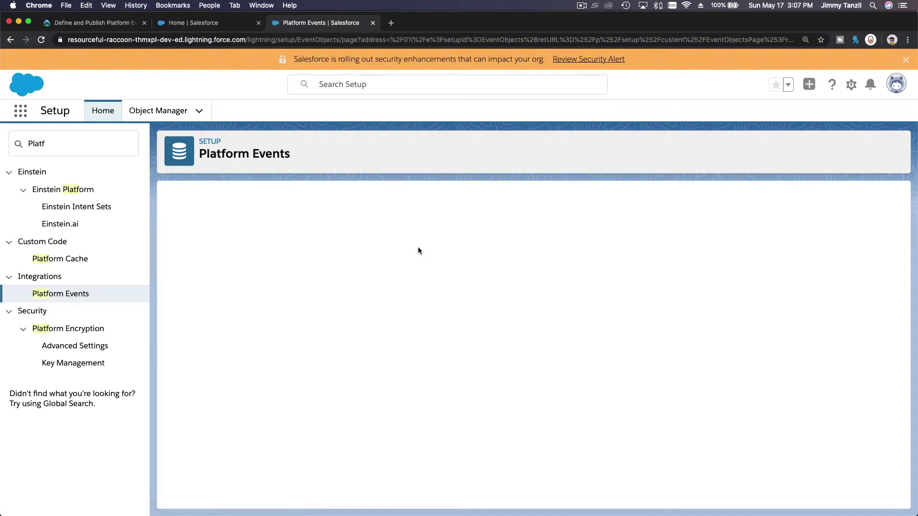
- Copy the label 'Cloud News' from the Trailhead instructions
key(super+1)
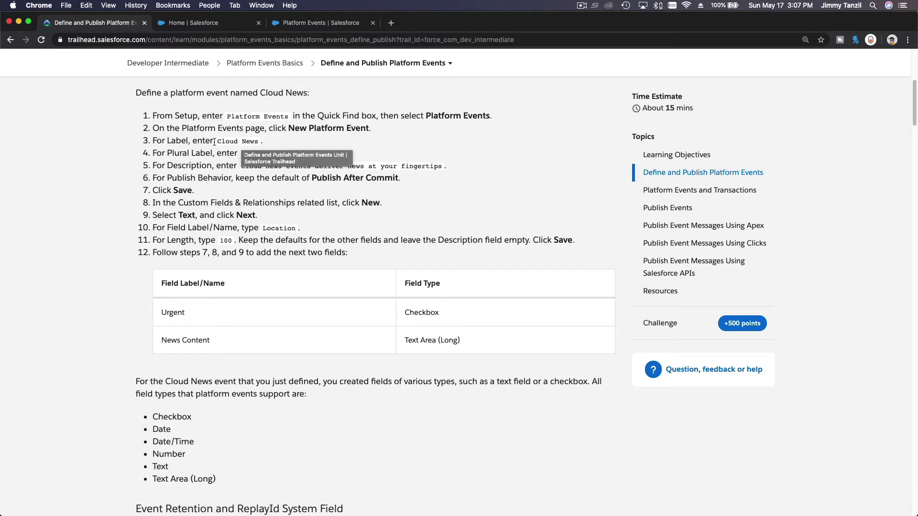
drag(219, 140, 258, 140)
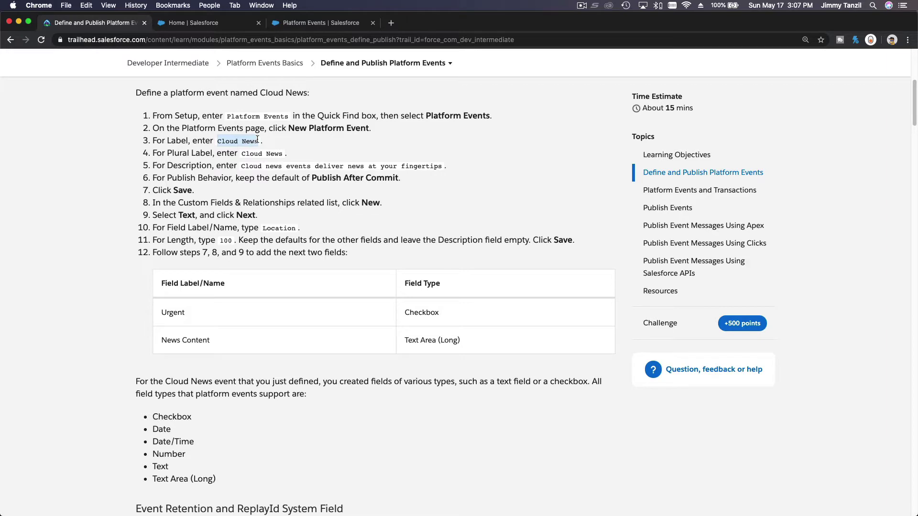
key(super+c)
- Paste 'Cloud News' as both the Label and Plural Label, letting Object Name fill as Cloud_News
click(319, 22)
key(super+v)
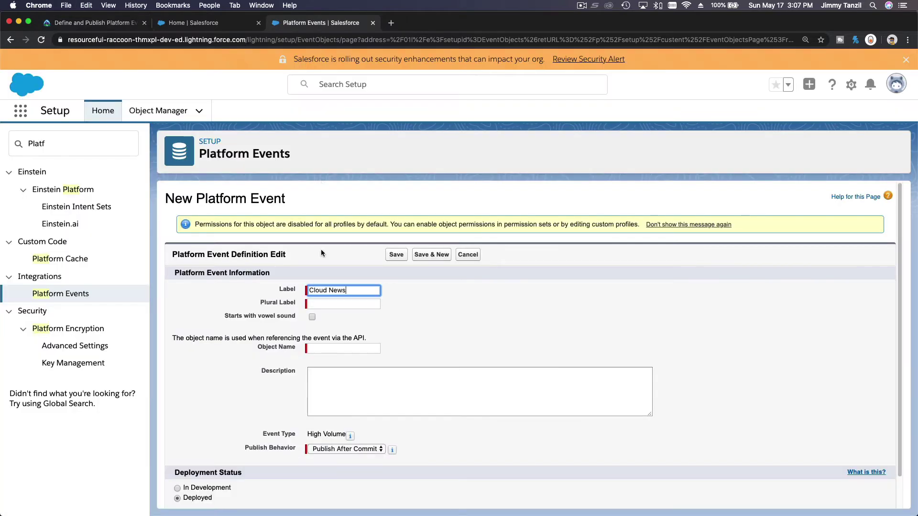
key(Tab)
key(Tab)
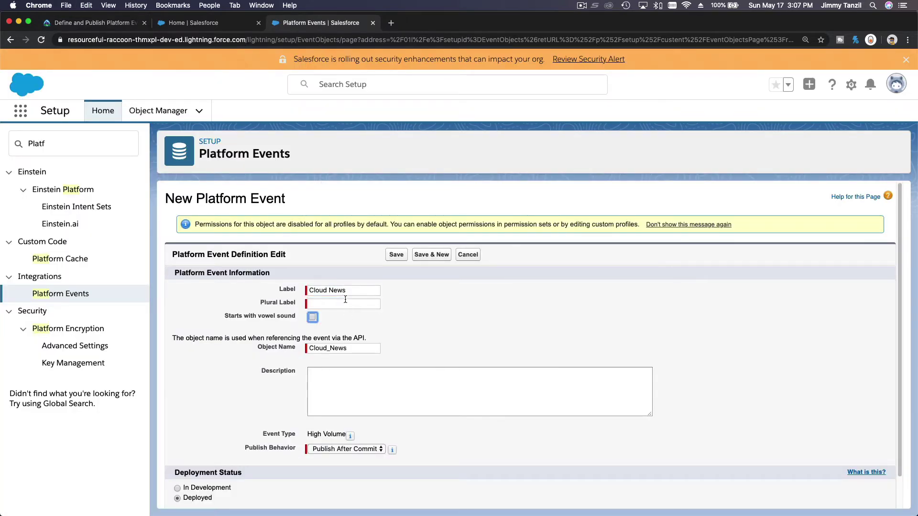
click(345, 303)
key(super+v)
key(Tab)
- Keep Publish After Commit as the event's publish behavior
scroll(431, 317, down, 2)
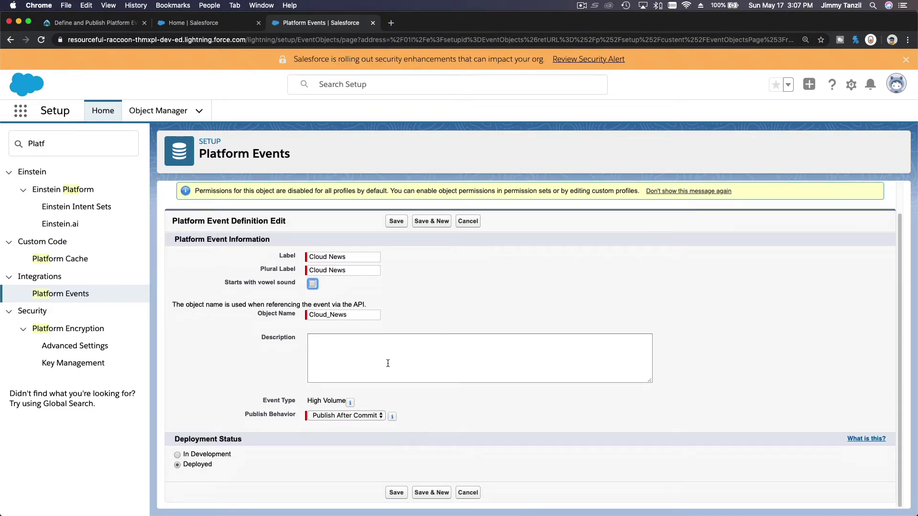
click(358, 417)
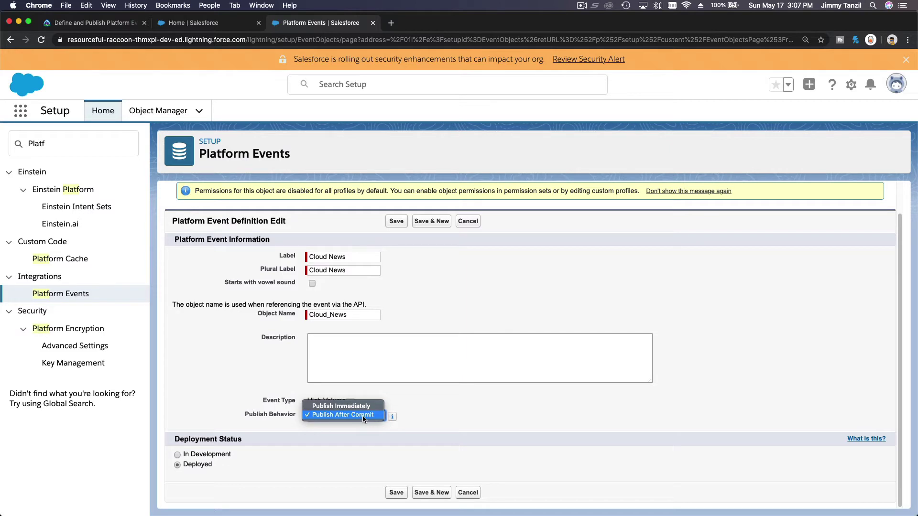
click(362, 420)
mouse_move(394, 417)
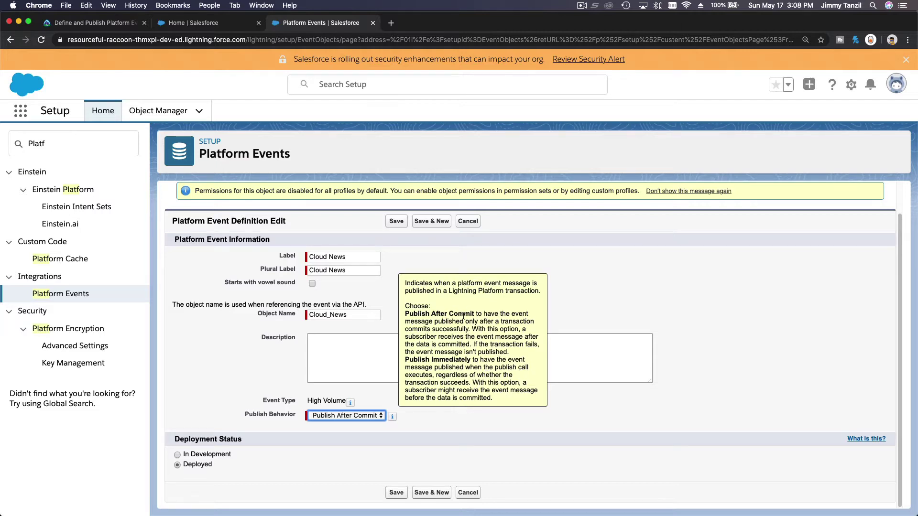
click(593, 316)
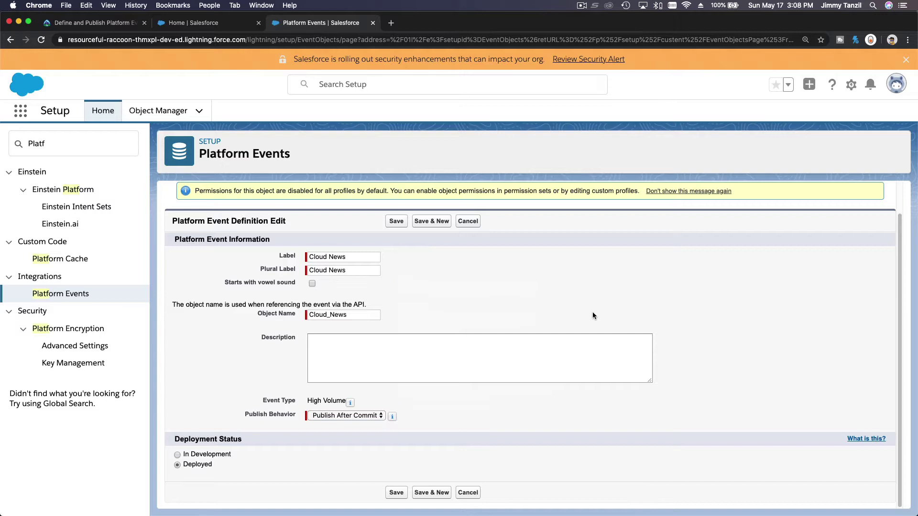
- Save the Cloud News event and review its detail page: API name Cloud_News__e, High Volume type
click(396, 492)
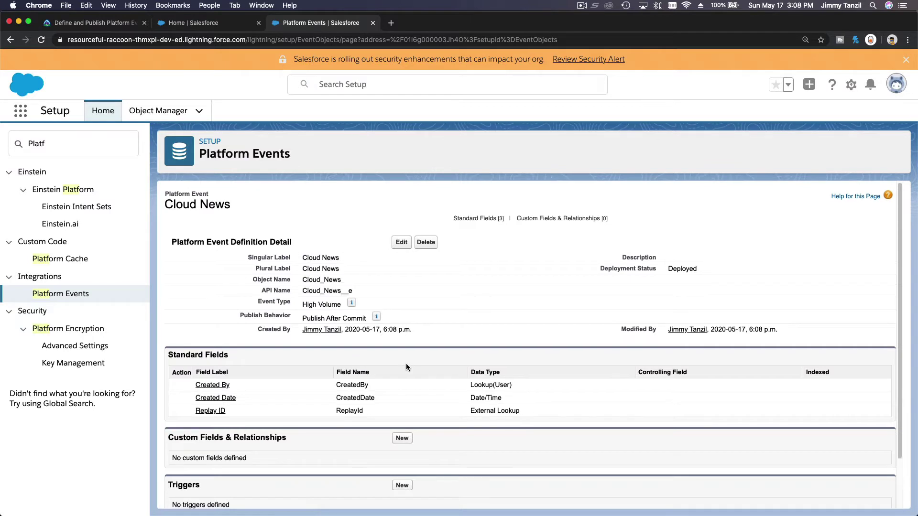
scroll(406, 367, down, 1)
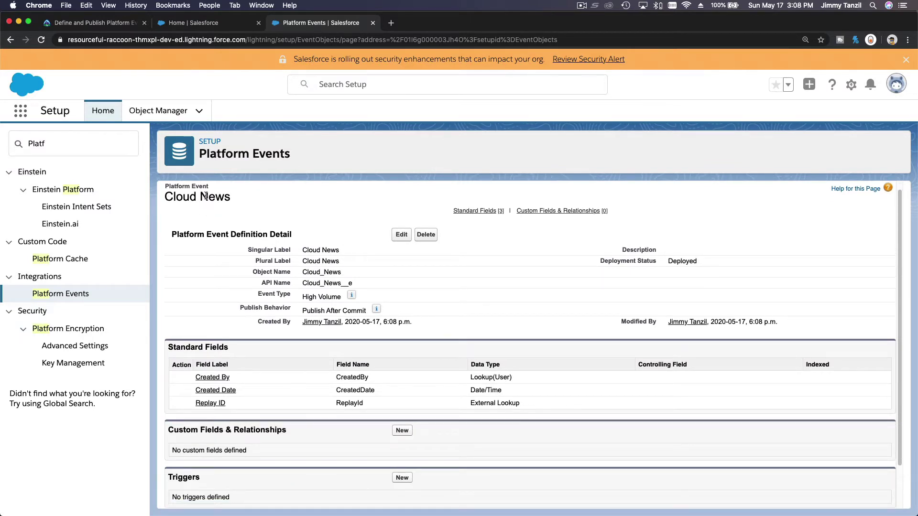
scroll(229, 200, up, 1)
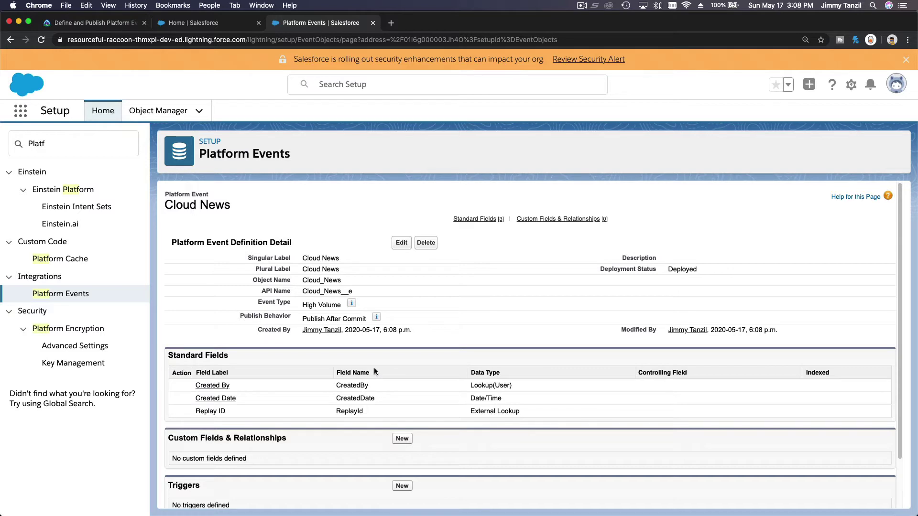
scroll(374, 368, down, 5)
scroll(375, 371, up, 3)
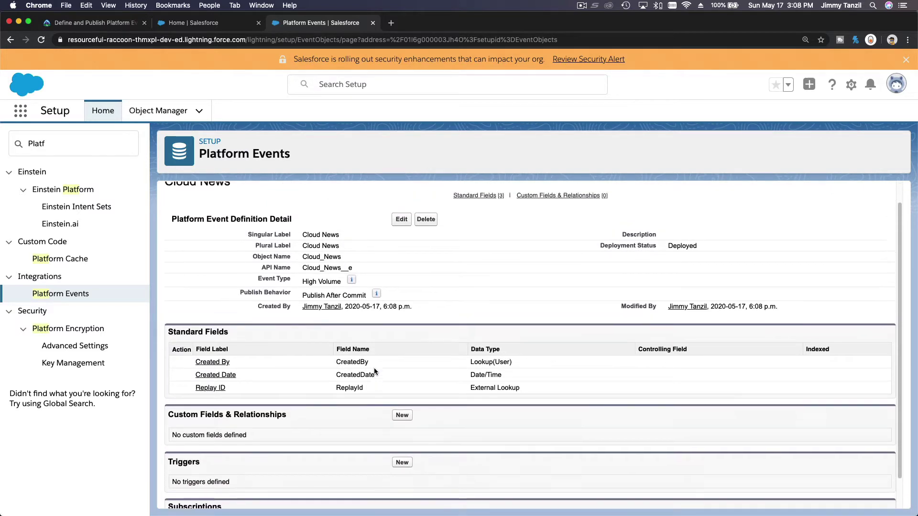
scroll(375, 372, up, 2)
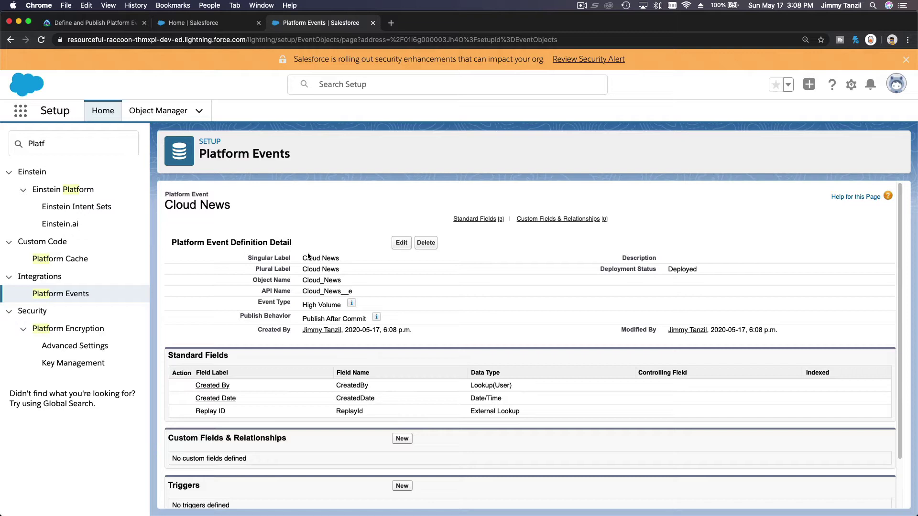
scroll(308, 257, down, 3)
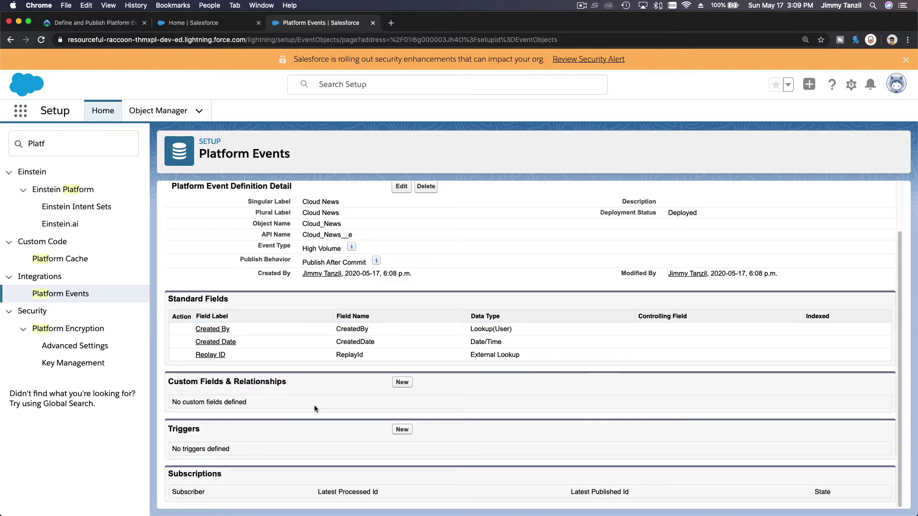
- Select the field name 'Location' from step 10 of the Trailhead instructions
click(102, 22)
click(276, 198)
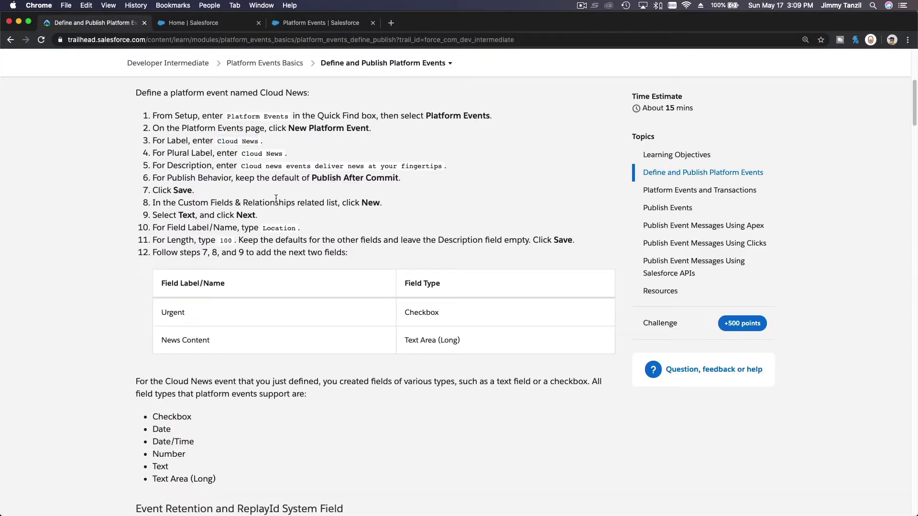
scroll(276, 198, down, 1)
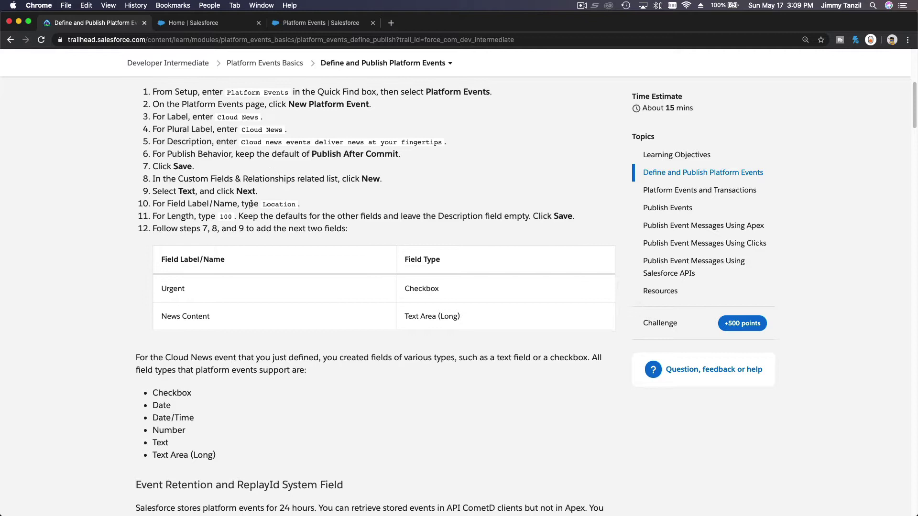
double_click(270, 203)
- Create a Text custom field labelled Location with length 100 on Cloud News and save it
click(311, 23)
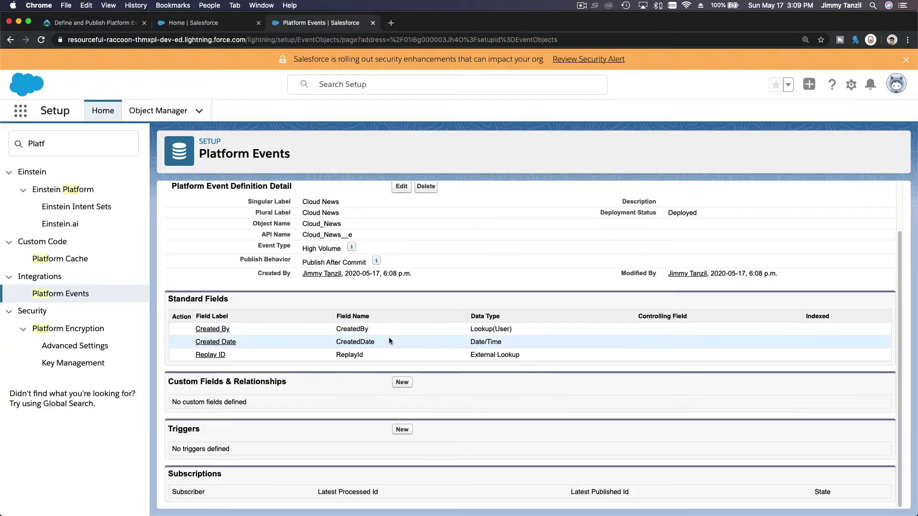
click(402, 382)
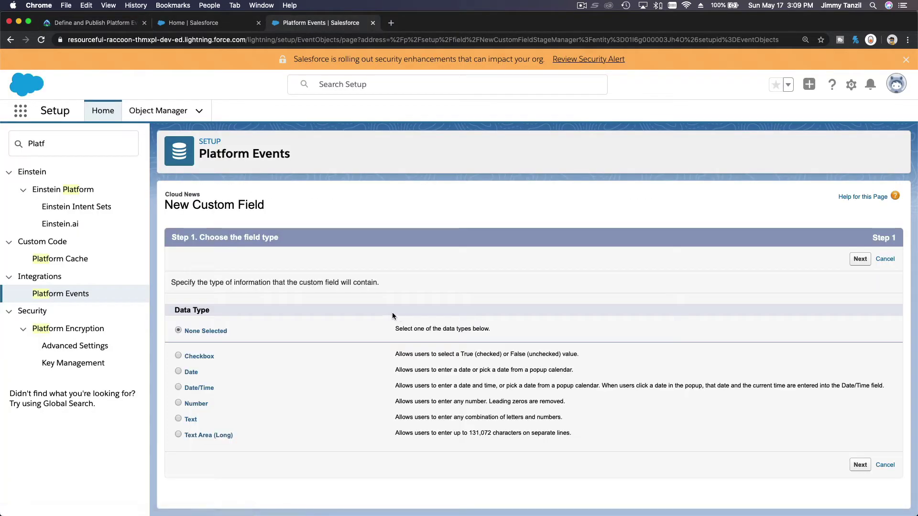
click(186, 420)
click(860, 259)
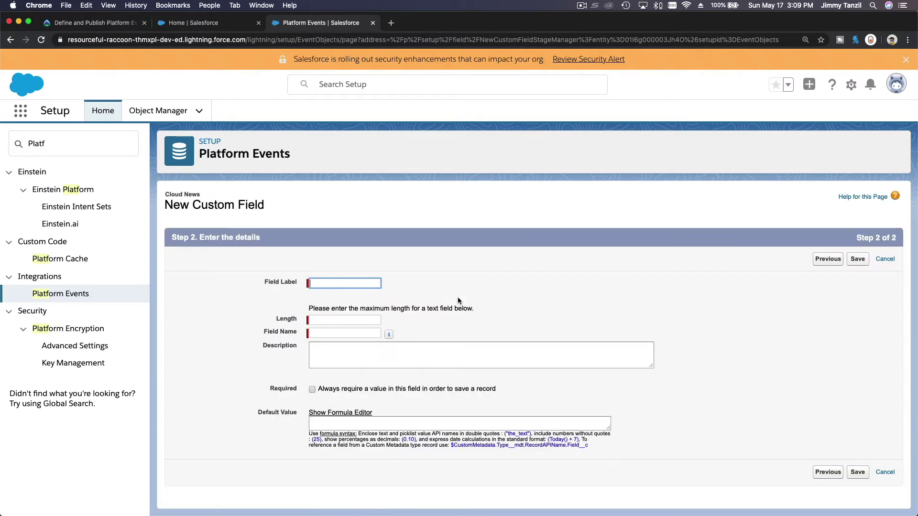
key(super+v)
key(Tab)
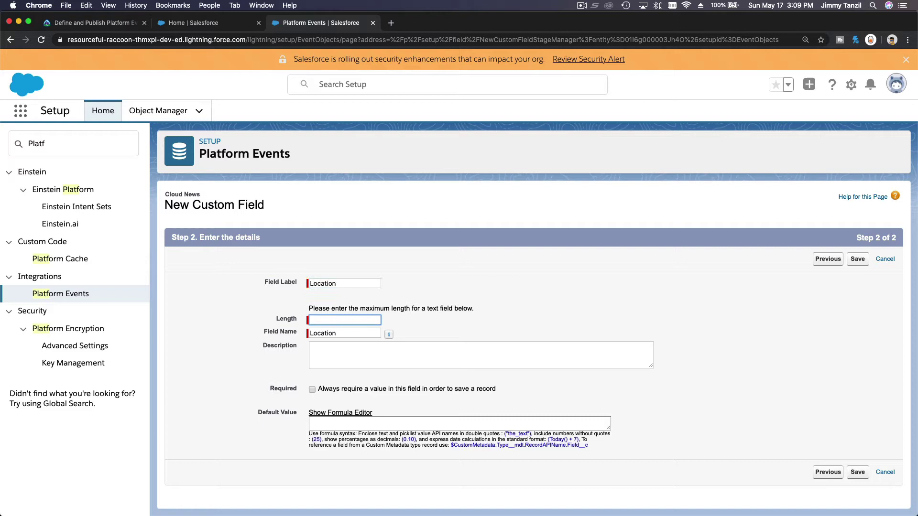
text(100)
key(Tab)
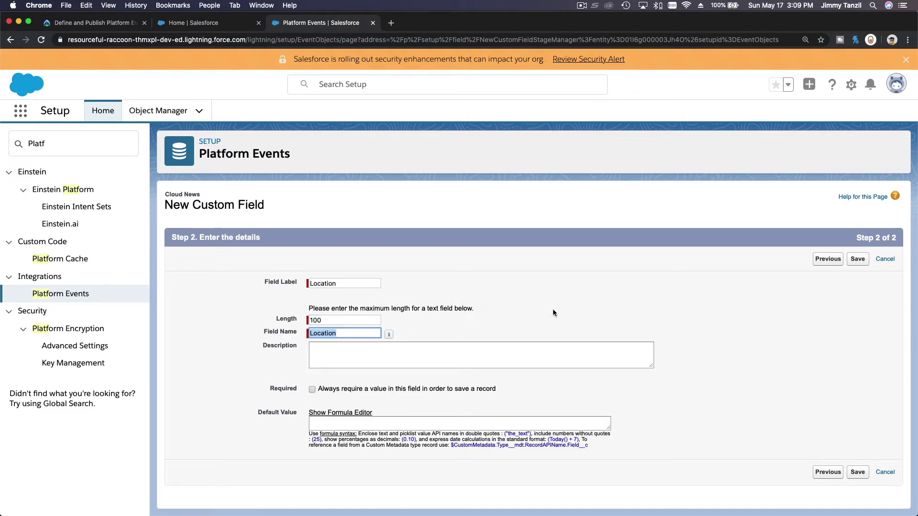
click(553, 311)
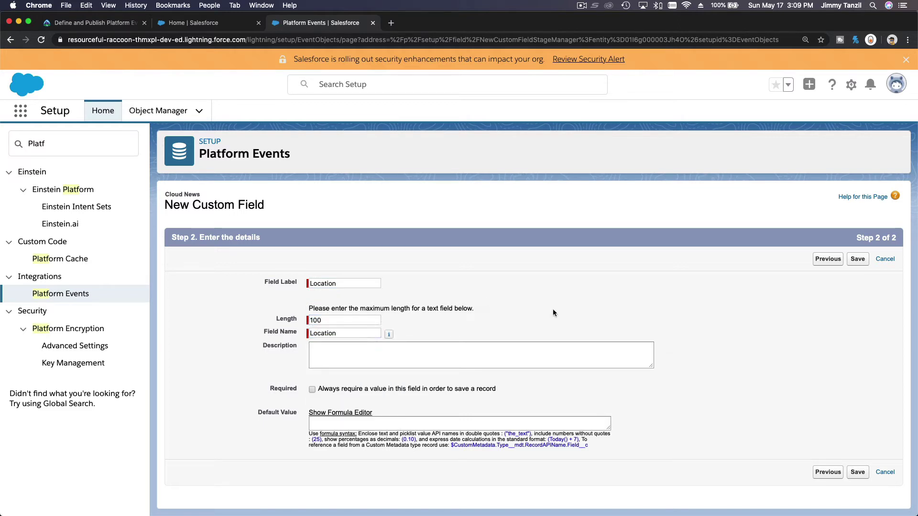
click(863, 264)
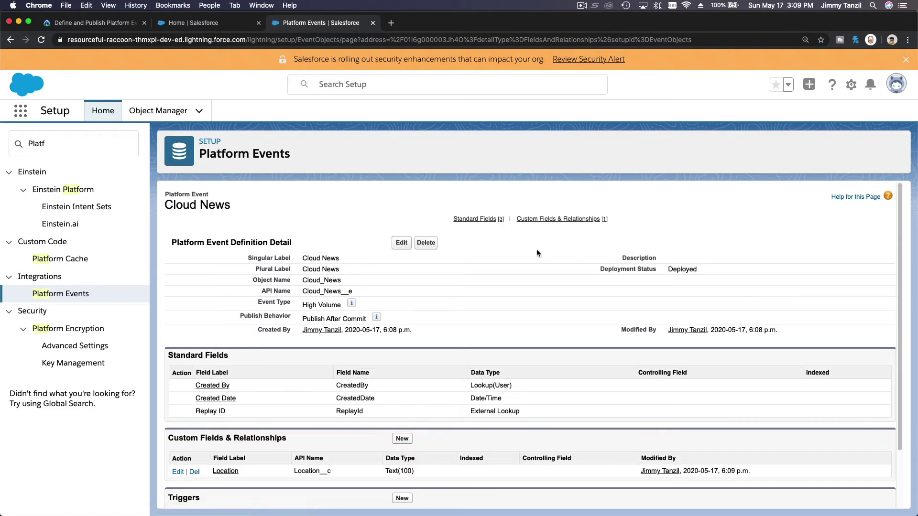
- Scroll further through the Trailhead field table for the next field
click(96, 30)
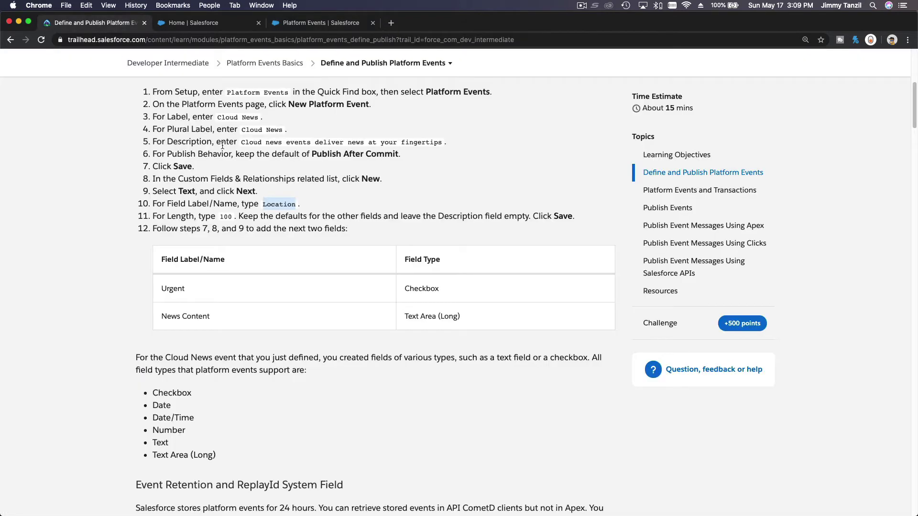
scroll(256, 206, down, 2)
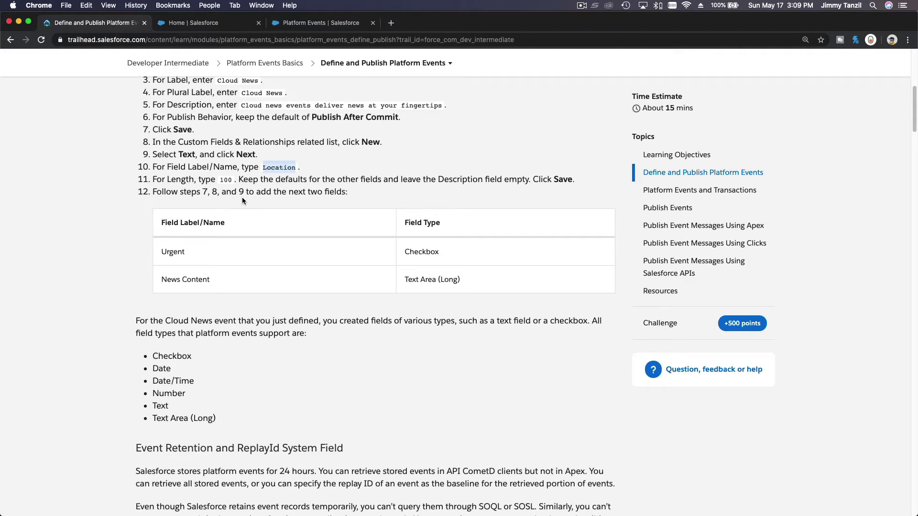
scroll(307, 191, down, 1)
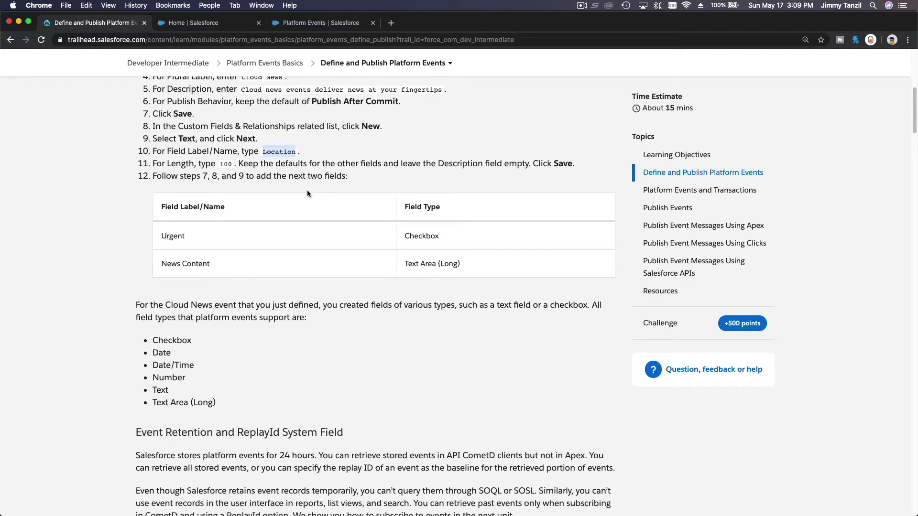
scroll(307, 193, down, 1)
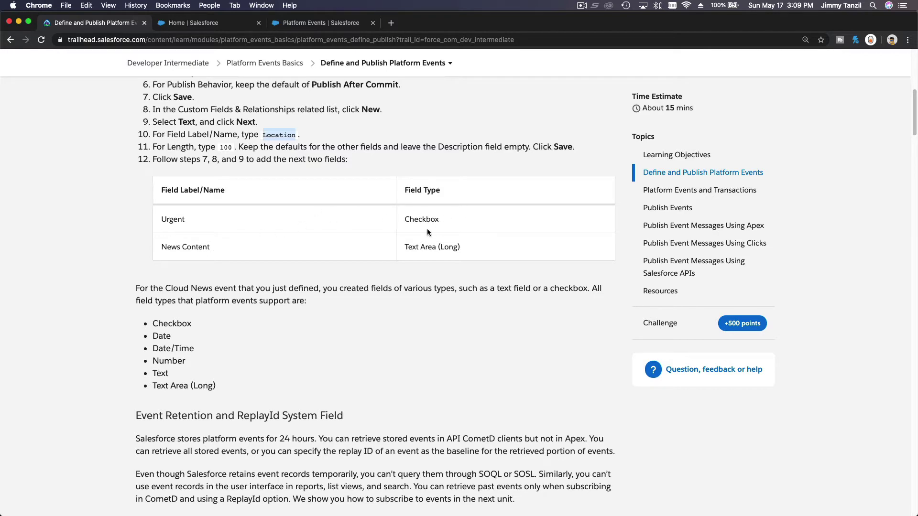
- Add a Checkbox custom field named Urgent (Urgent__c) to Cloud News and save it
click(302, 25)
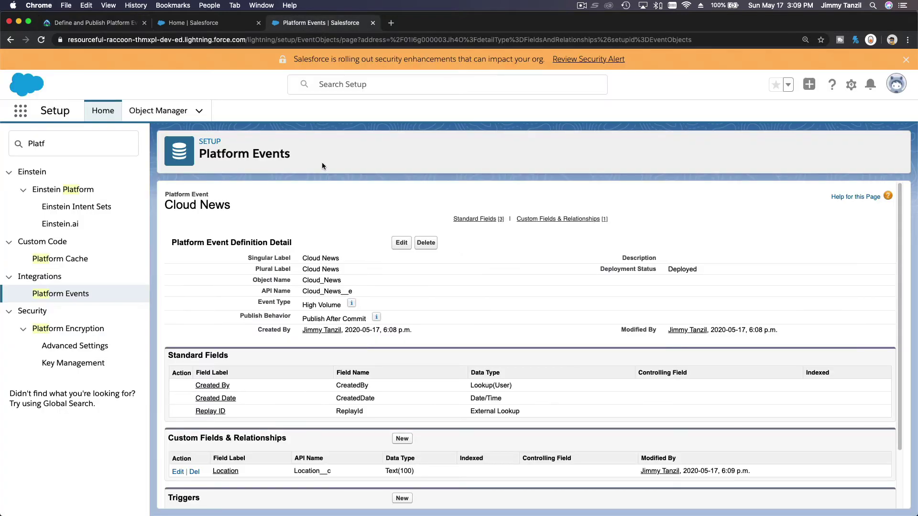
click(402, 439)
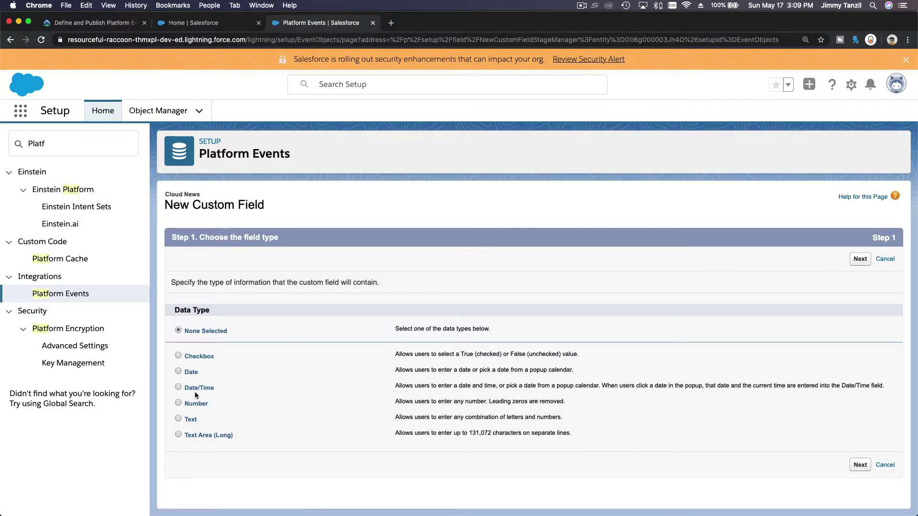
click(199, 356)
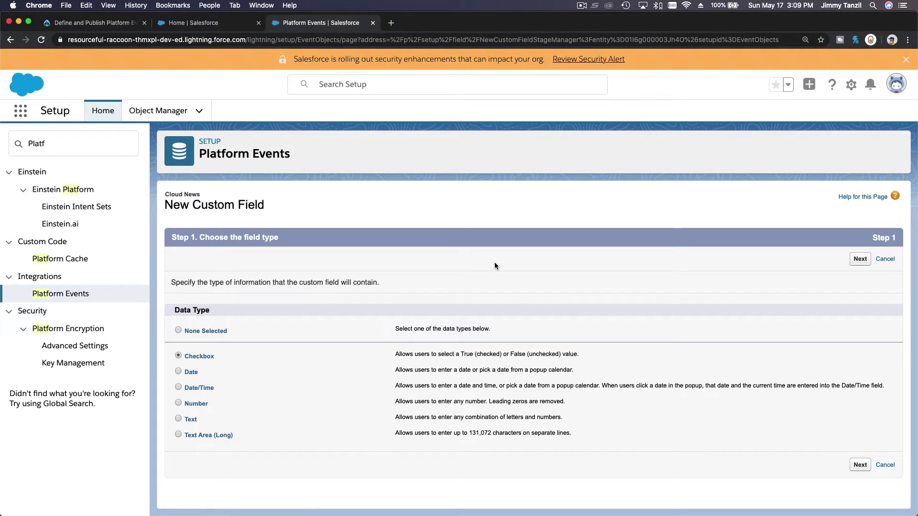
click(860, 259)
text(Urgent)
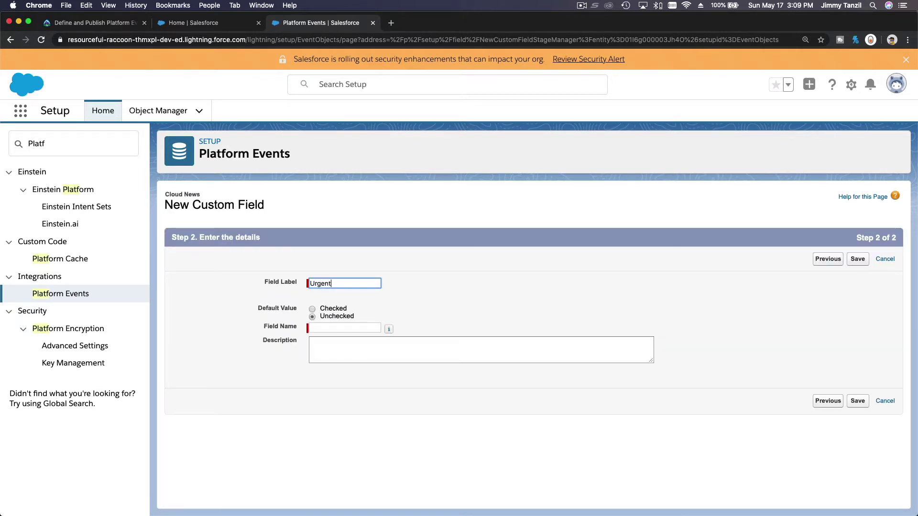
key(Tab)
key(Tab)
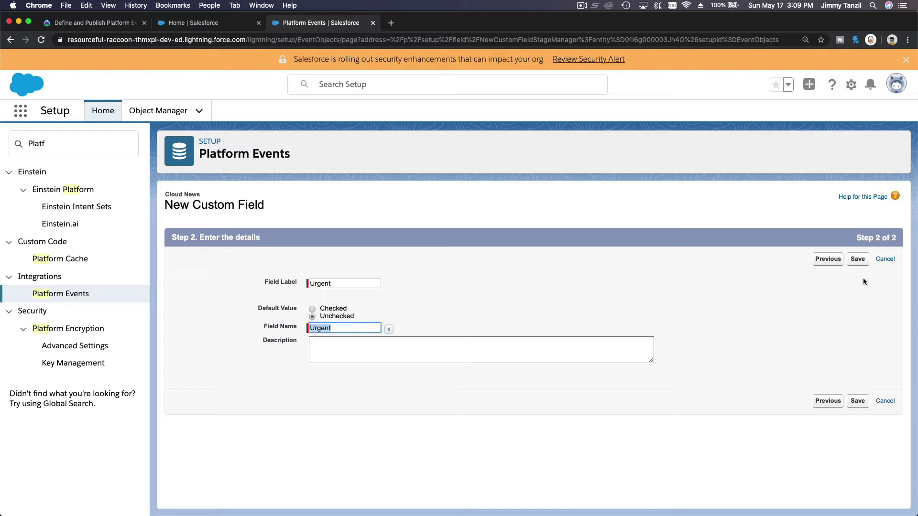
click(858, 259)
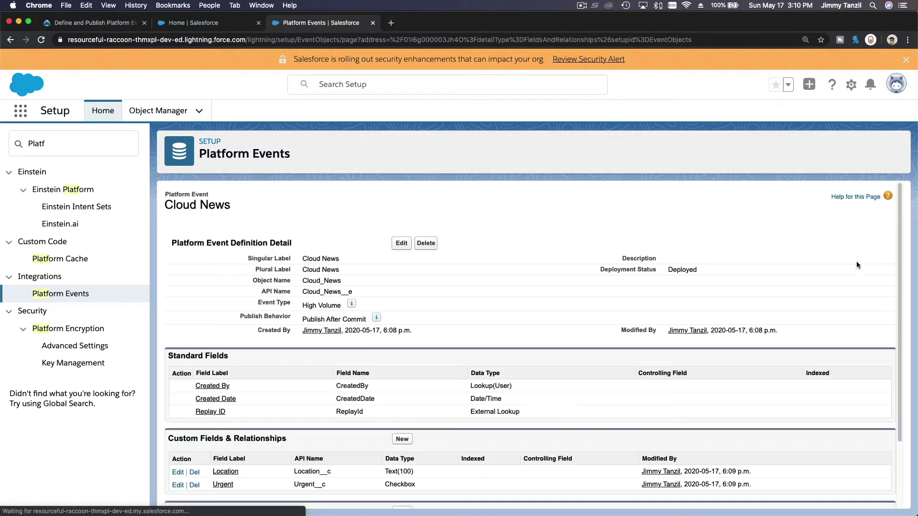
- Start a new custom field and copy the 'News Content' label from the Trailhead table
click(402, 439)
click(62, 22)
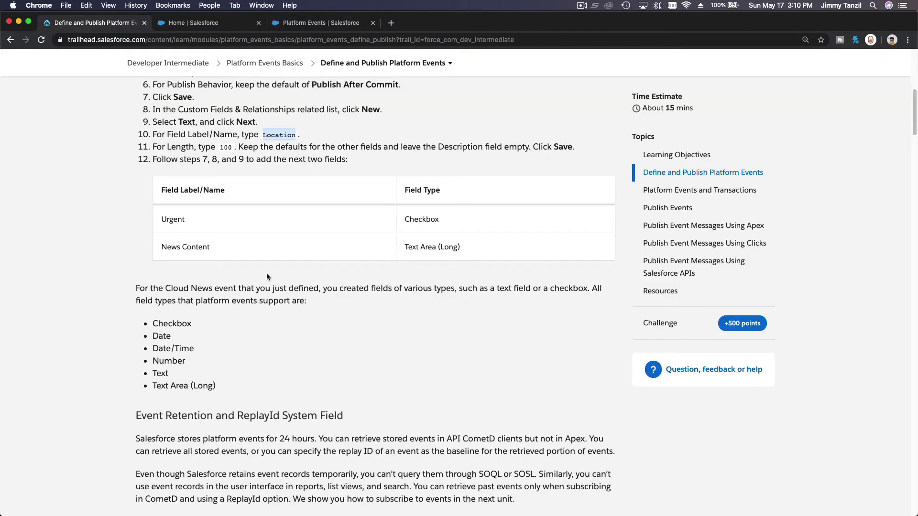
triple_click(194, 250)
key(super+c)
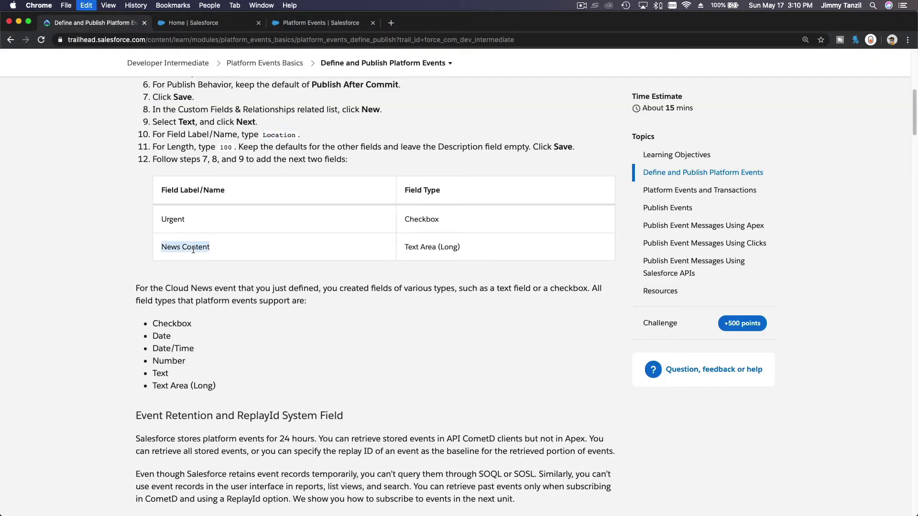
- Make it a Text Area (Long) field named News Content with 5 visible lines, and save
click(322, 25)
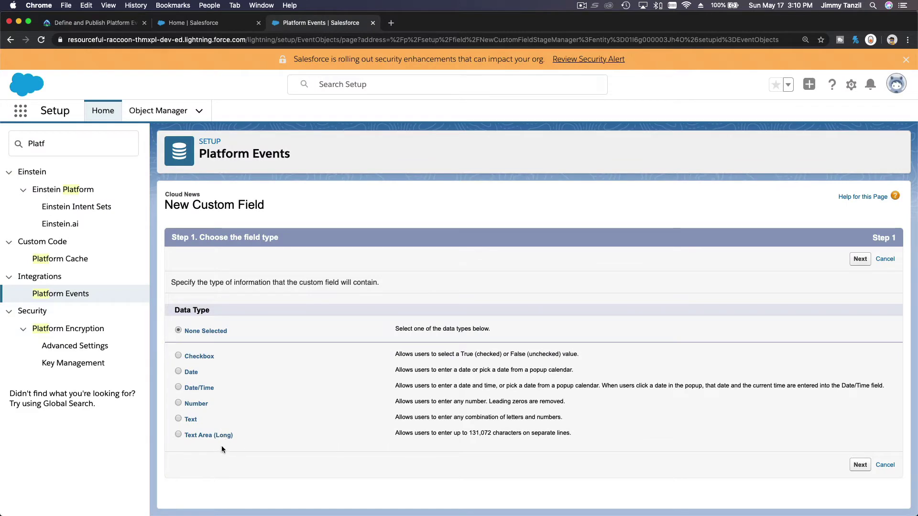
click(178, 436)
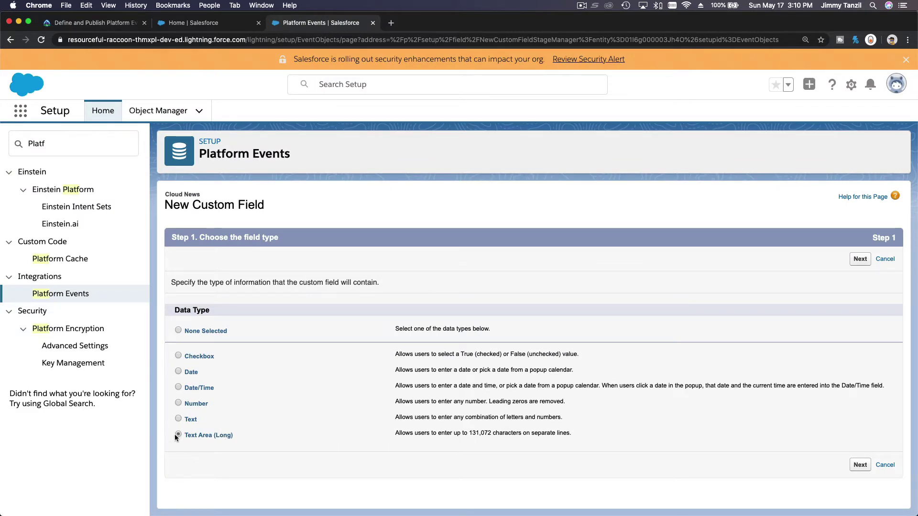
click(858, 467)
text(News Content)
key(Tab)
key(Tab)
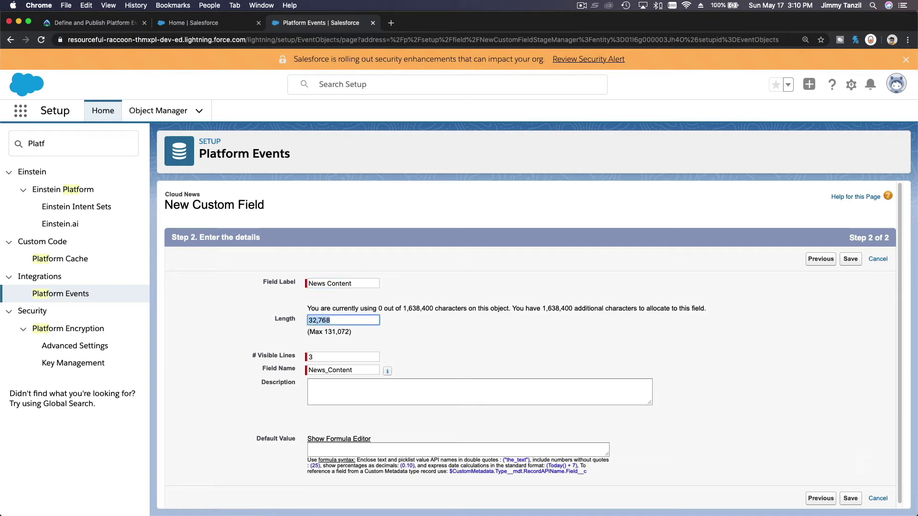
text(5)
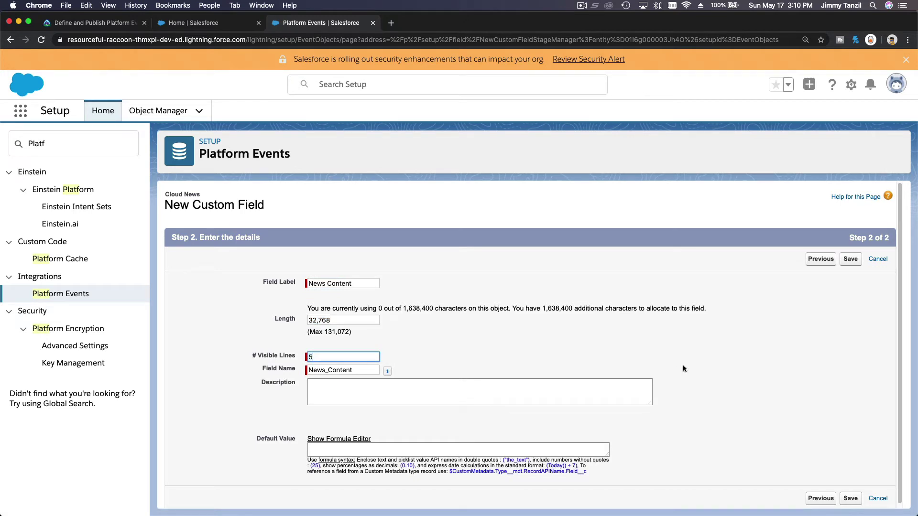
click(792, 352)
scroll(792, 353, down, 1)
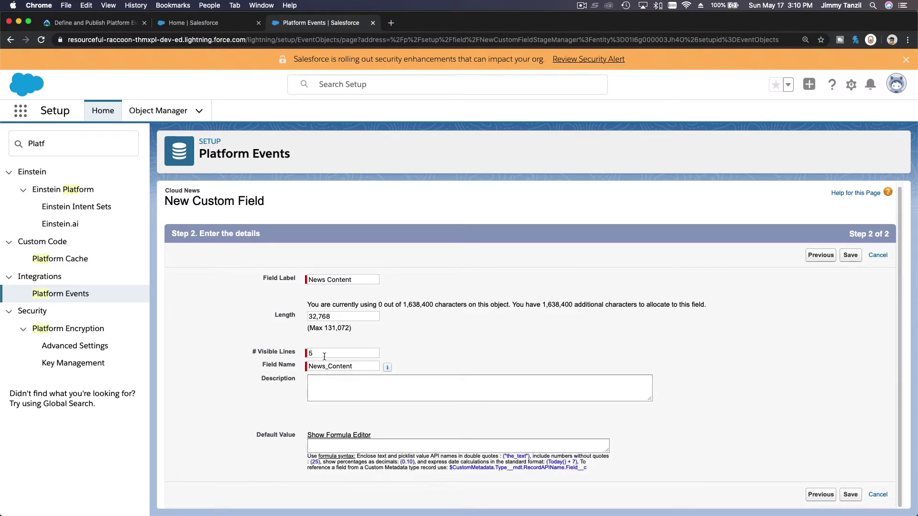
click(851, 255)
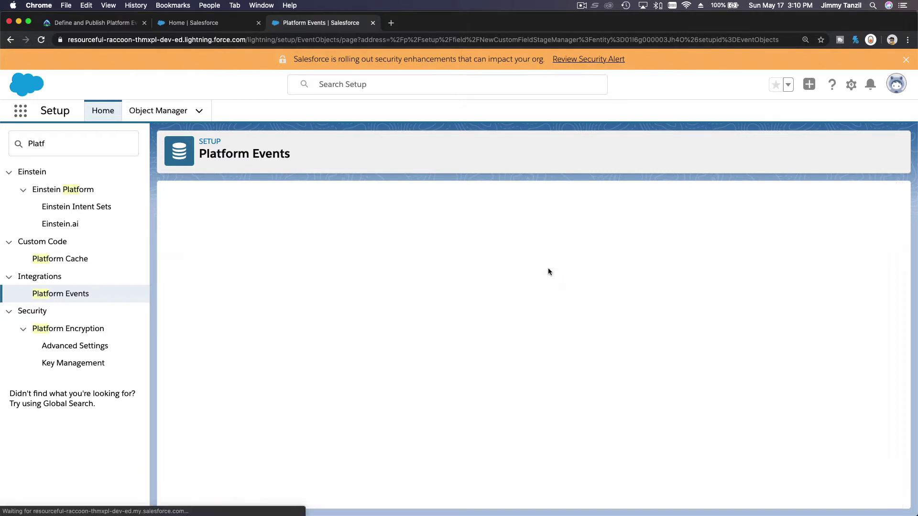
scroll(548, 268, down, 3)
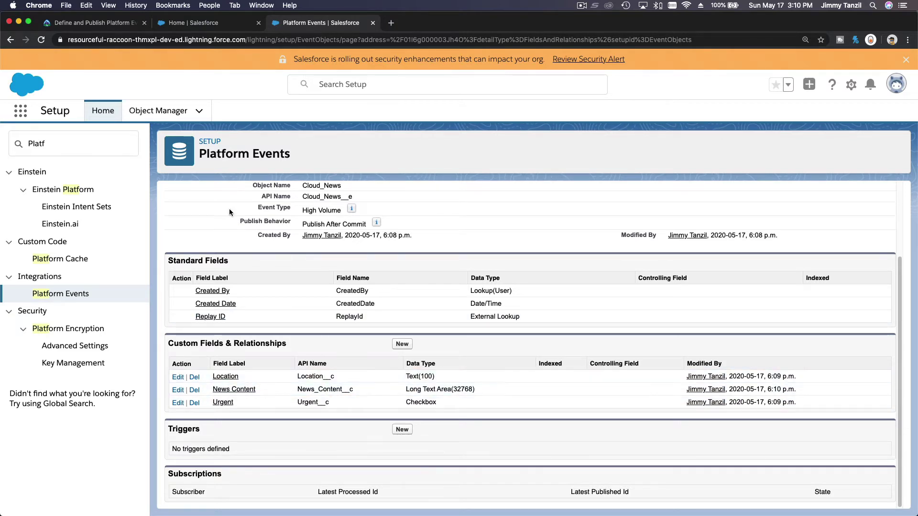
scroll(299, 229, up, 3)
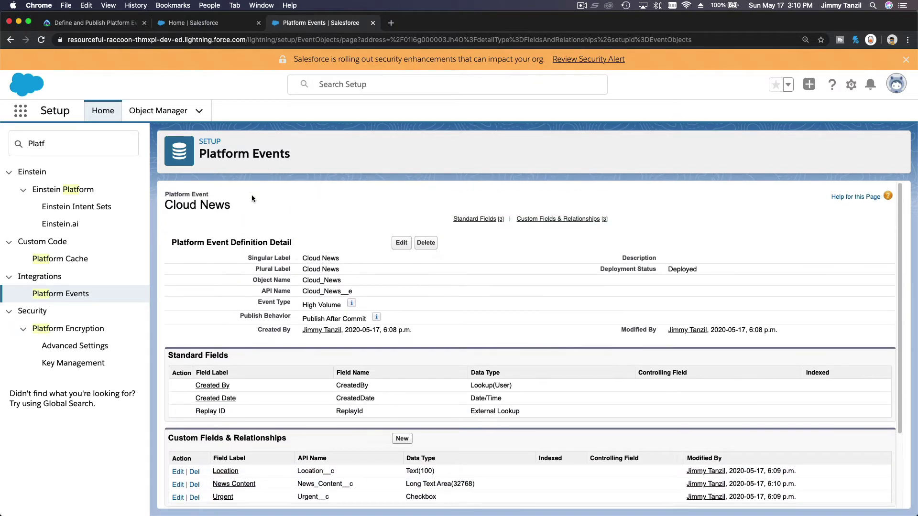
drag(231, 205, 164, 206)
scroll(221, 230, down, 3)
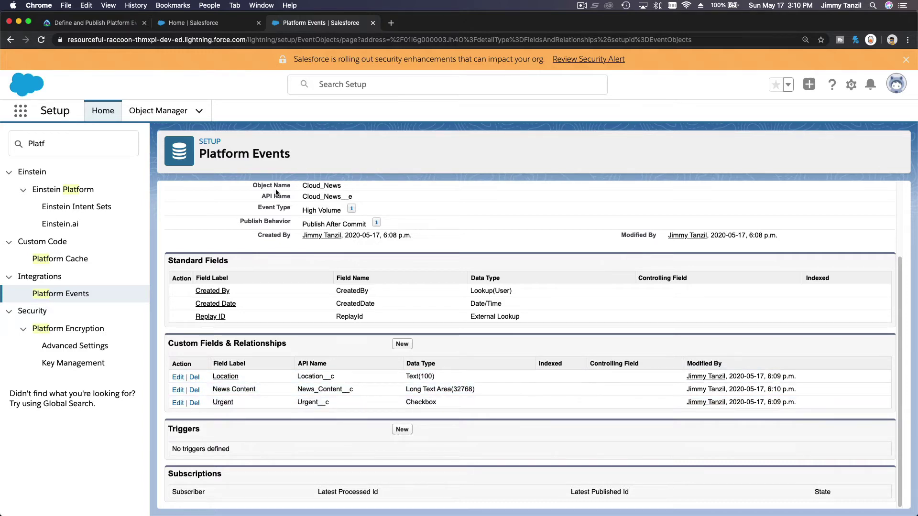
- Scroll the Trailhead lesson down to the Event Retention and ReplayId System Field paragraph
click(93, 23)
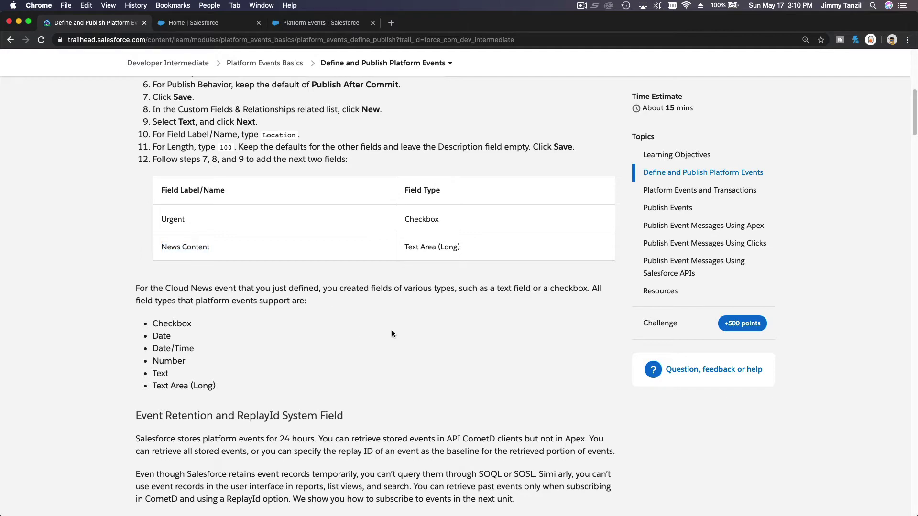
scroll(445, 322, down, 5)
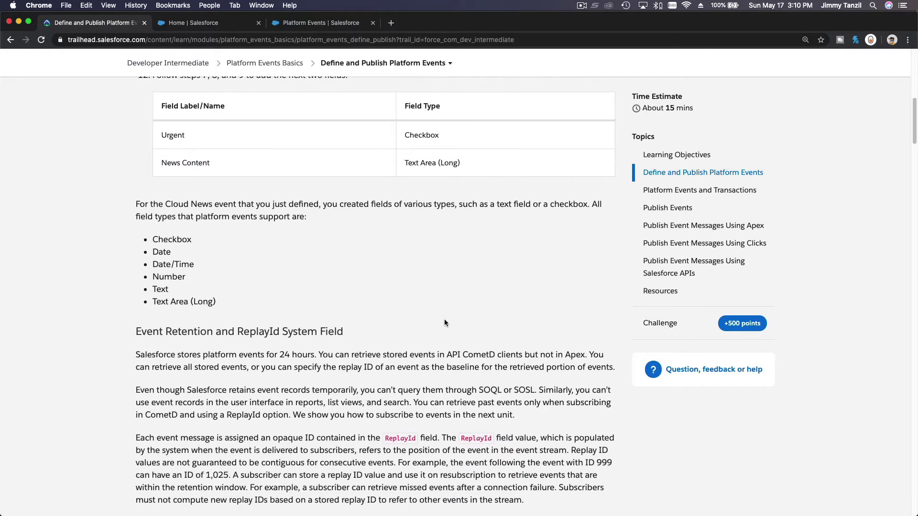
scroll(408, 261, down, 5)
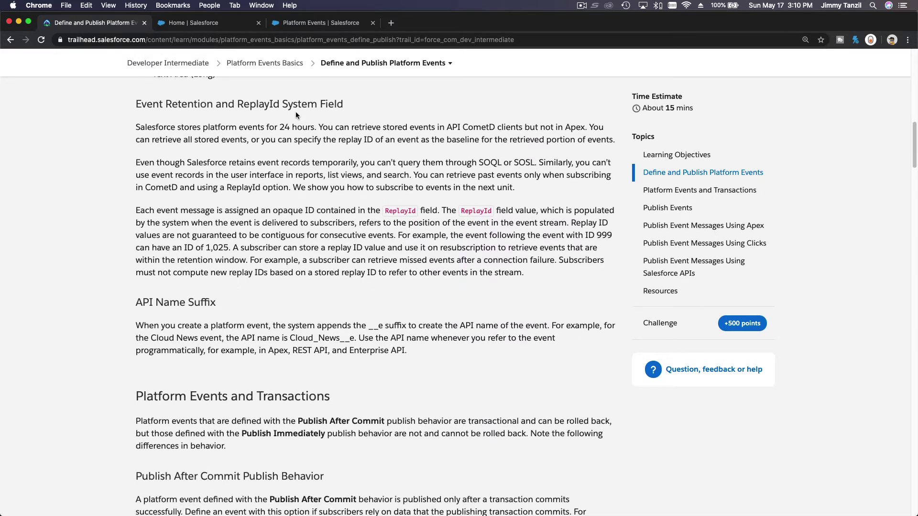
triple_click(199, 127)
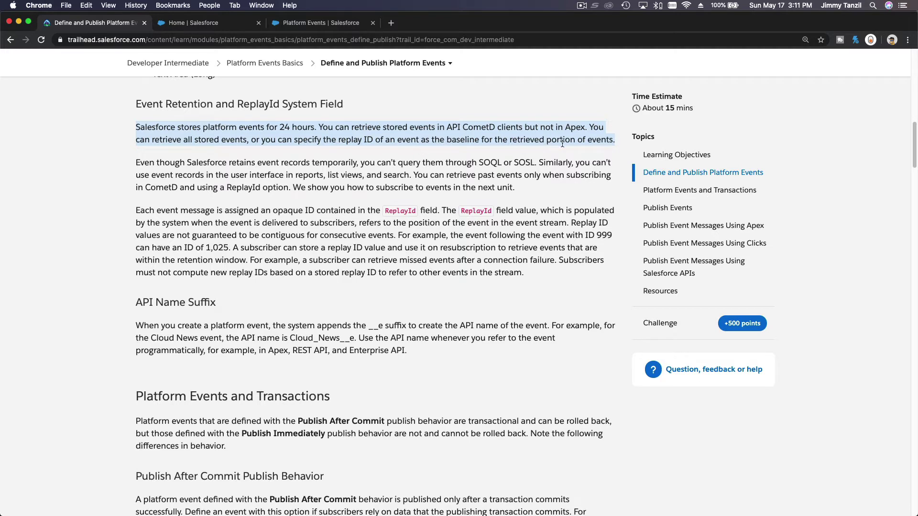
scroll(562, 143, down, 1)
click(235, 160)
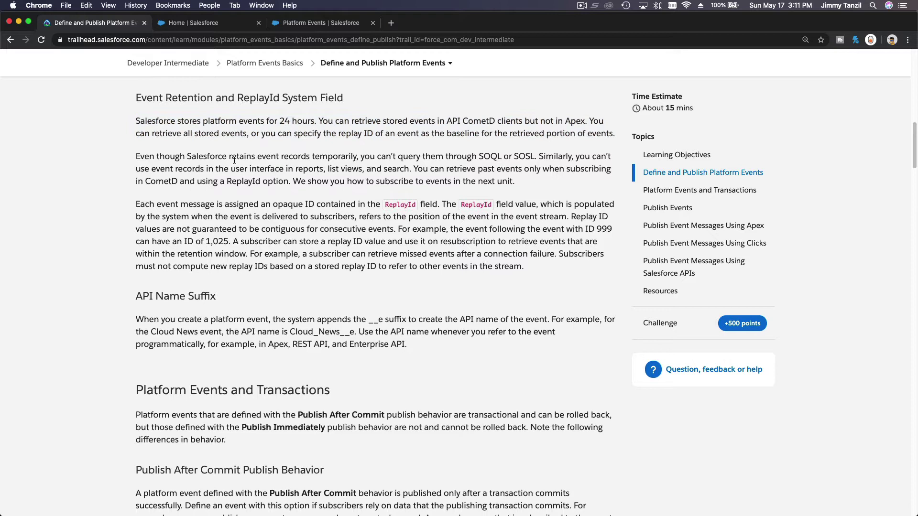
double_click(149, 156)
drag(360, 157, 533, 157)
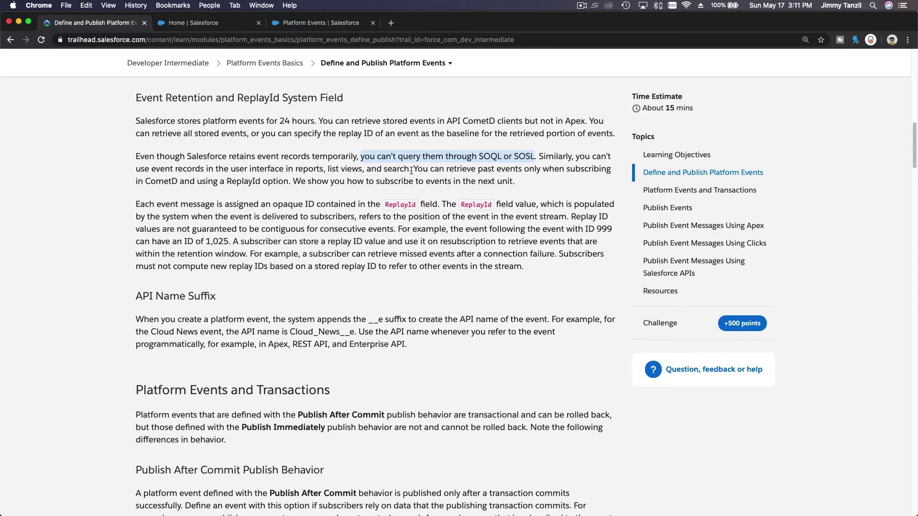
scroll(411, 171, down, 1)
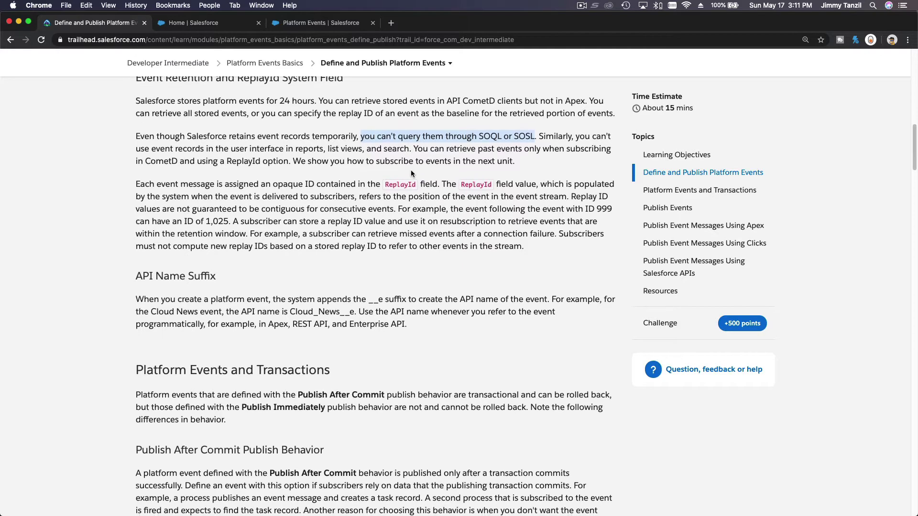
double_click(159, 162)
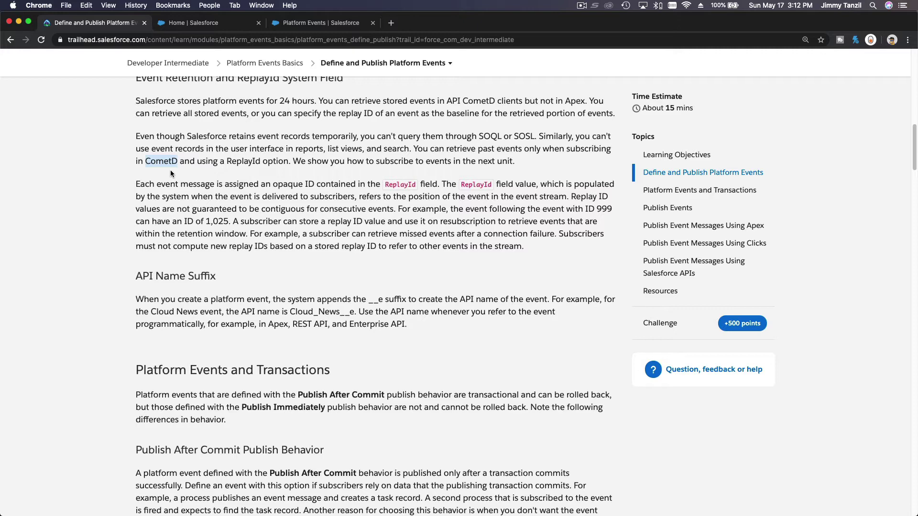
scroll(170, 171, down, 1)
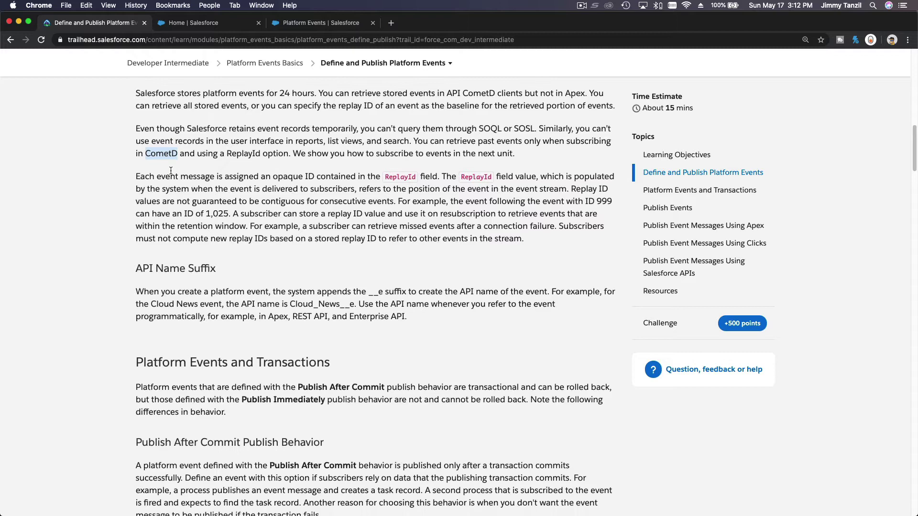
scroll(206, 200, down, 3)
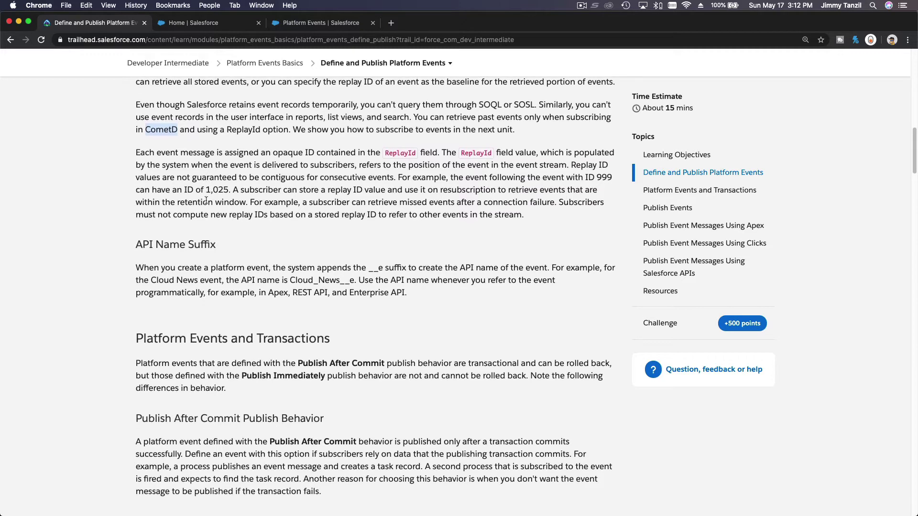
click(163, 150)
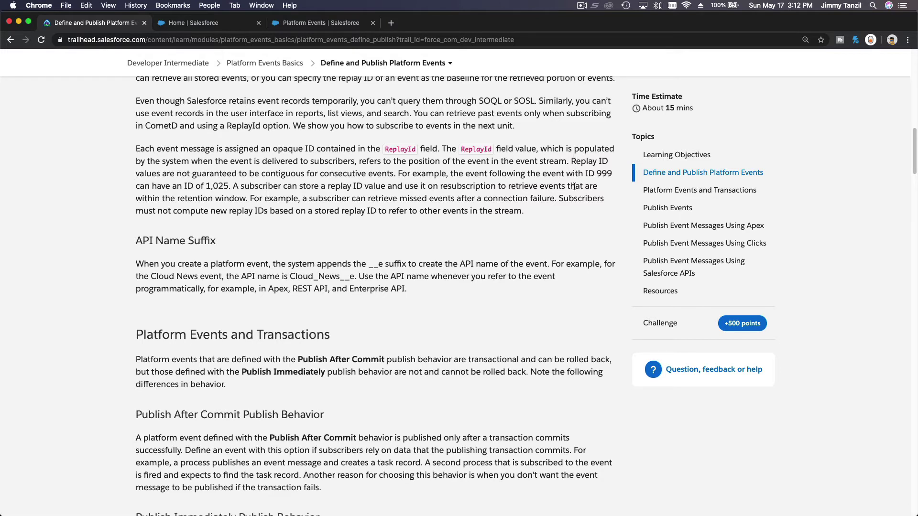
double_click(603, 175)
click(216, 182)
triple_click(216, 181)
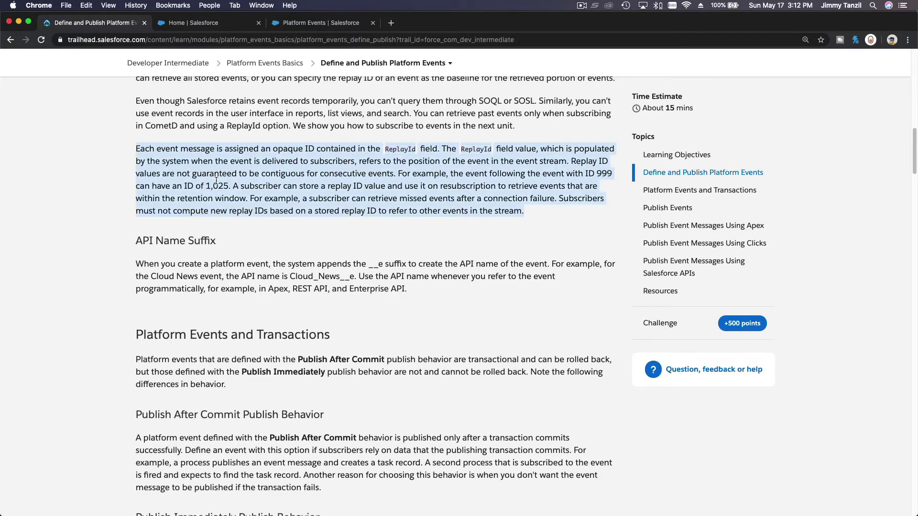
double_click(216, 181)
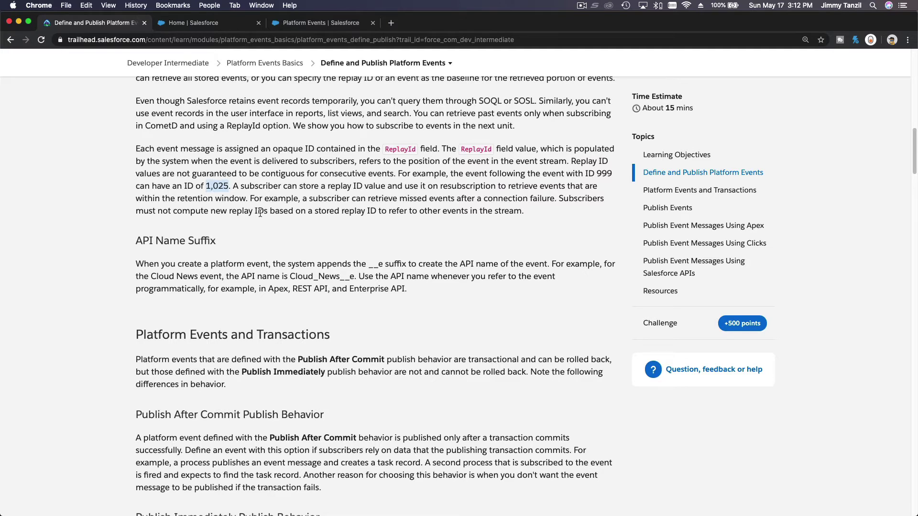
scroll(300, 195, down, 1)
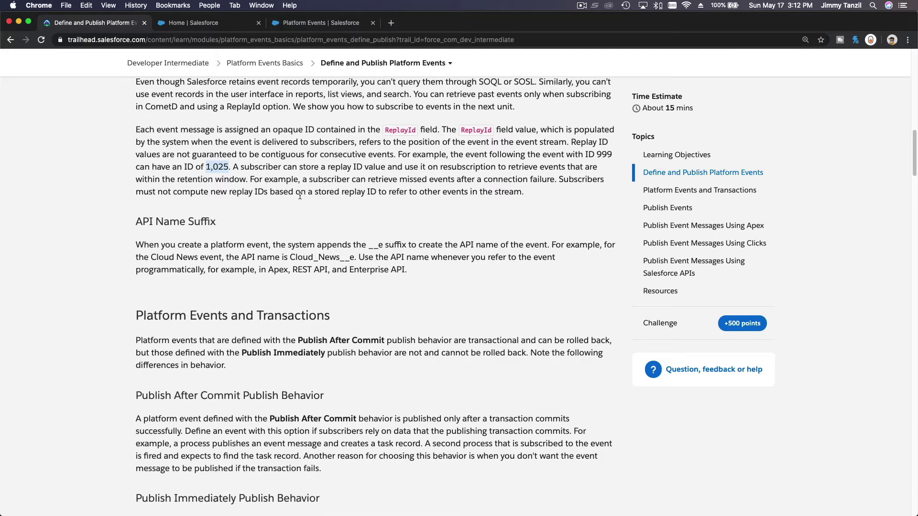
scroll(300, 195, down, 4)
click(196, 137)
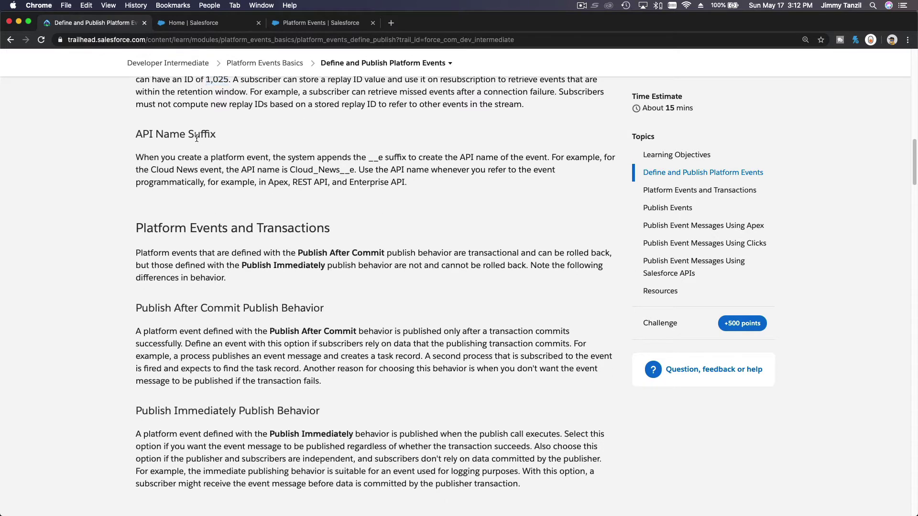
triple_click(197, 138)
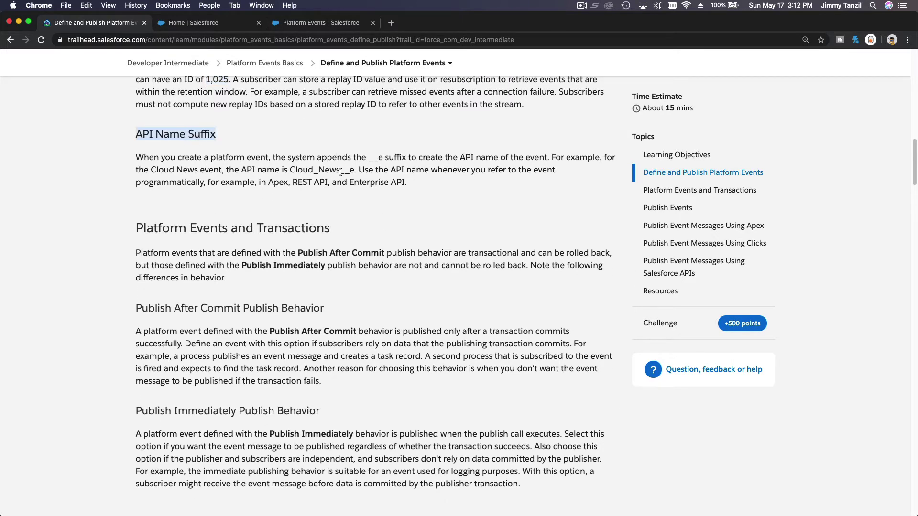
drag(340, 172, 354, 173)
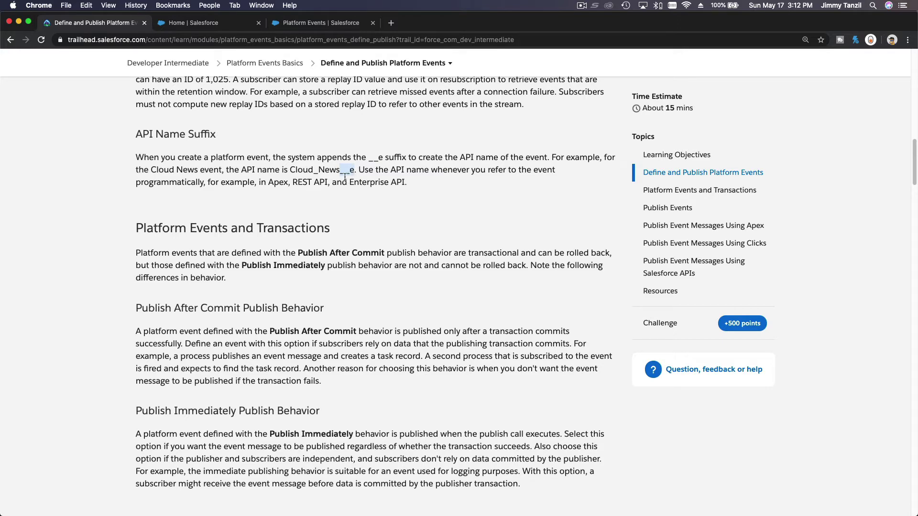
scroll(367, 198, down, 2)
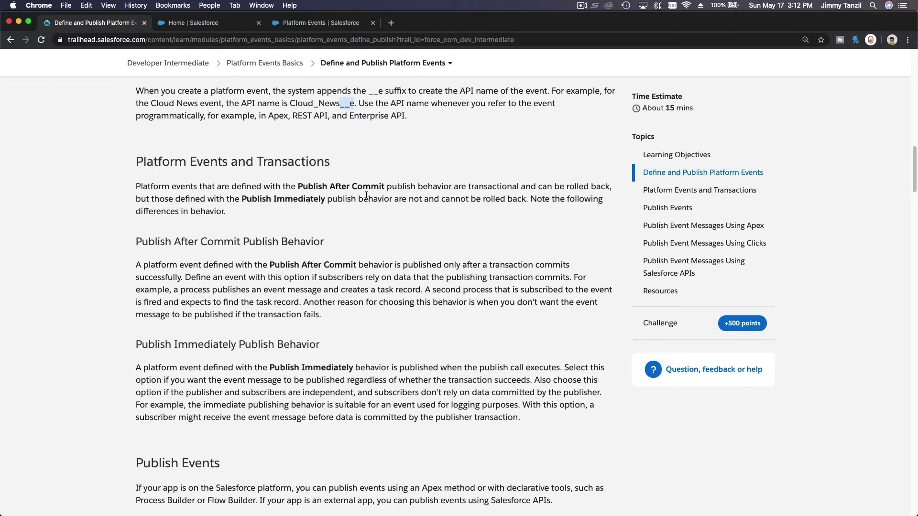
scroll(366, 194, down, 2)
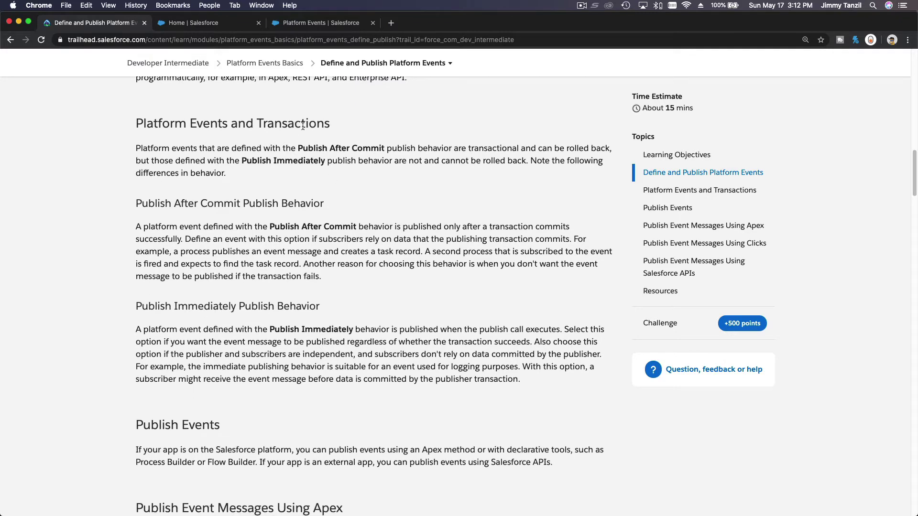
scroll(302, 126, down, 2)
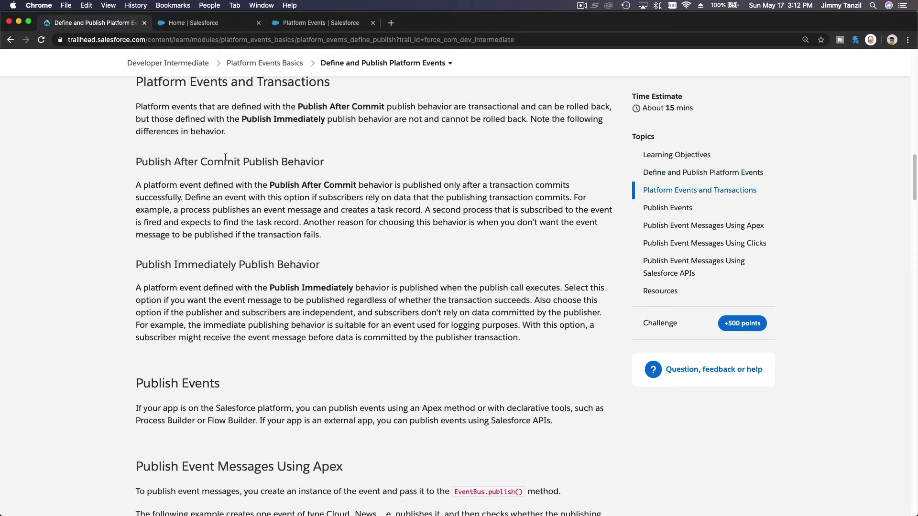
triple_click(225, 155)
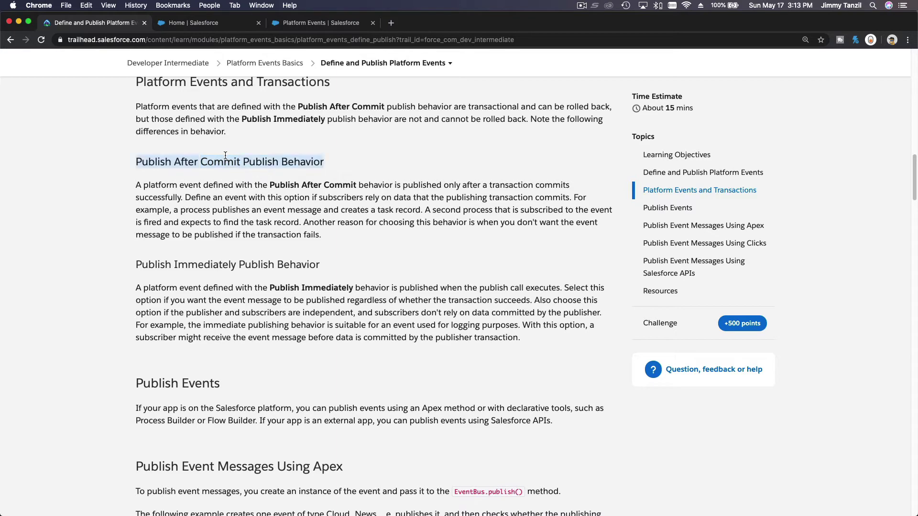
triple_click(246, 263)
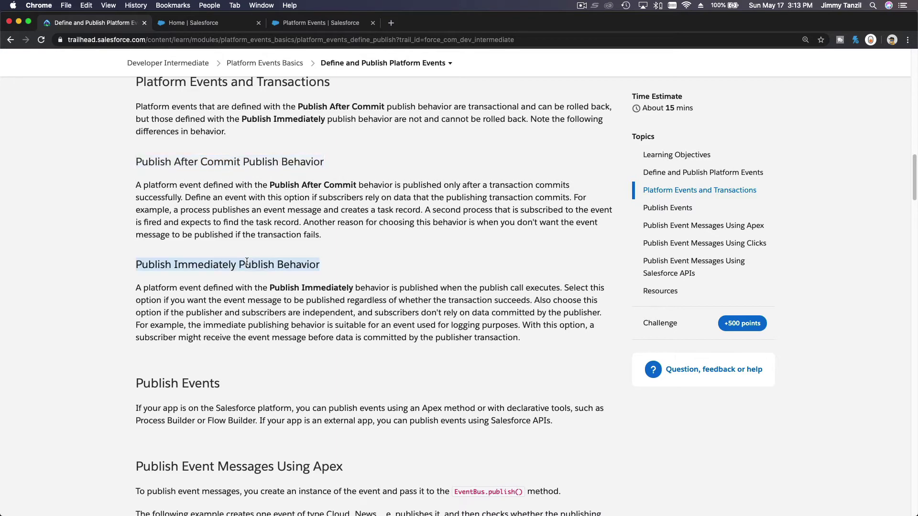
scroll(247, 262, down, 10)
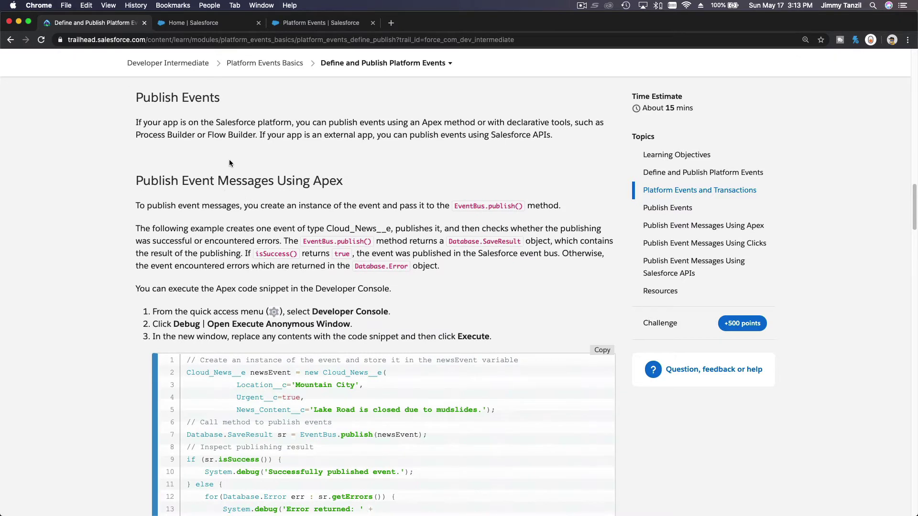
scroll(229, 163, down, 1)
triple_click(198, 153)
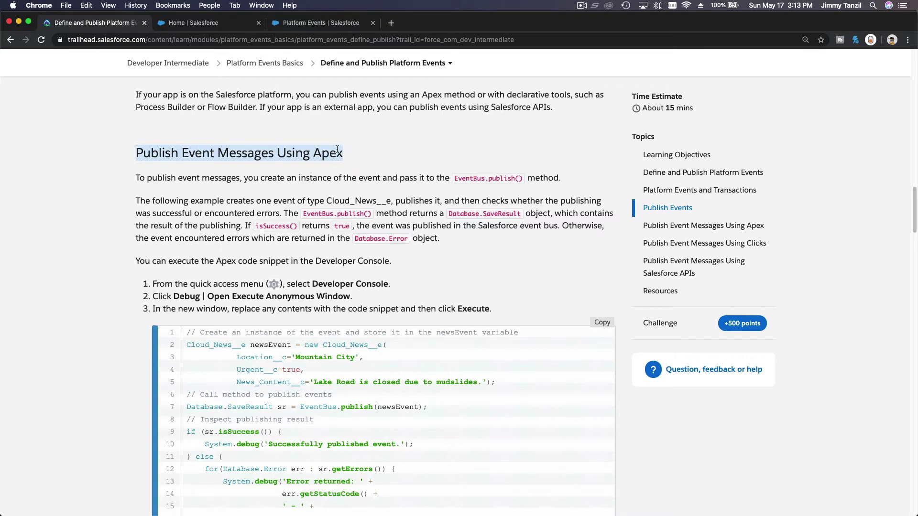
scroll(337, 150, down, 1)
scroll(337, 149, down, 3)
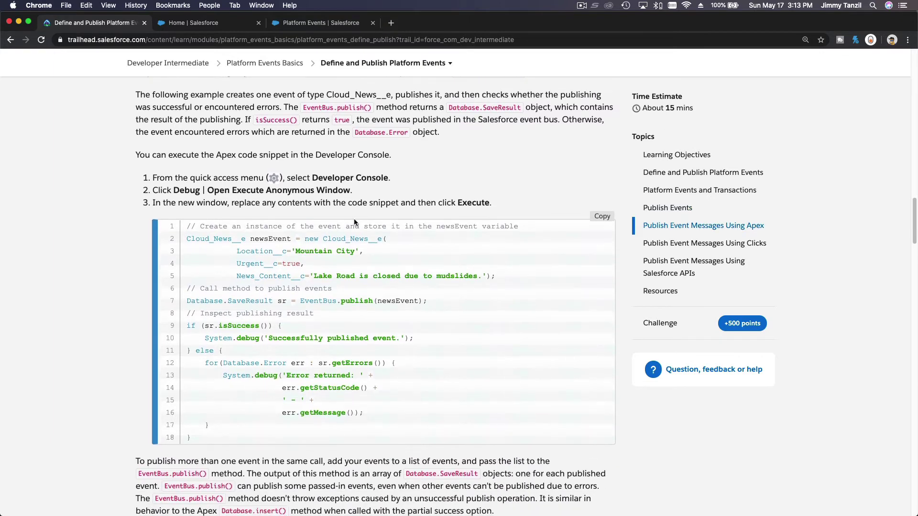
scroll(354, 223, down, 2)
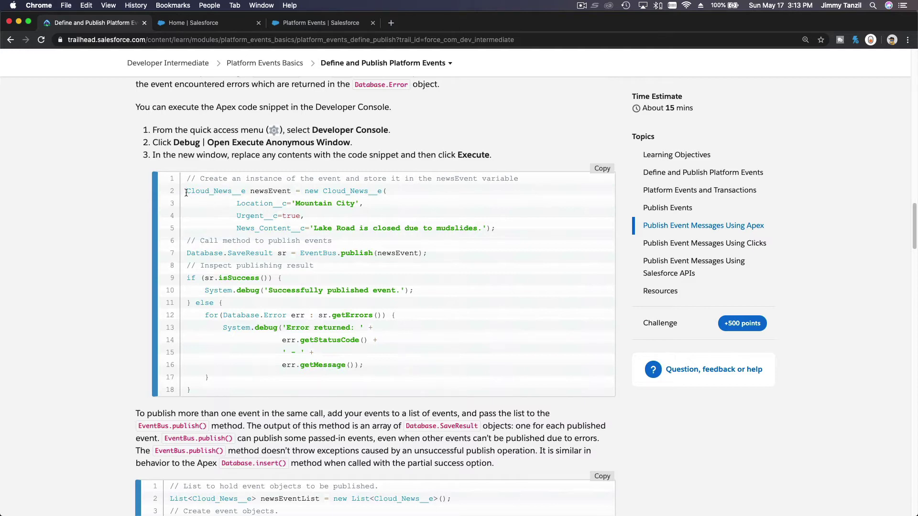
double_click(221, 196)
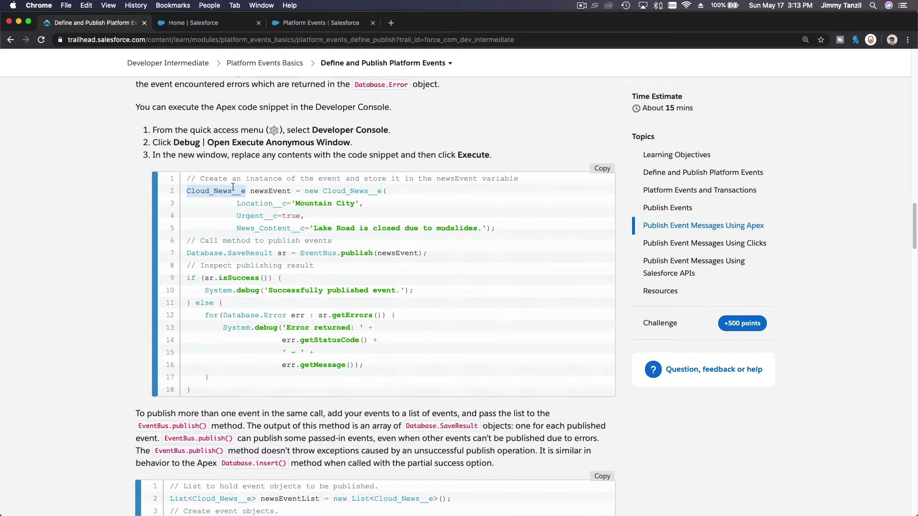
double_click(264, 191)
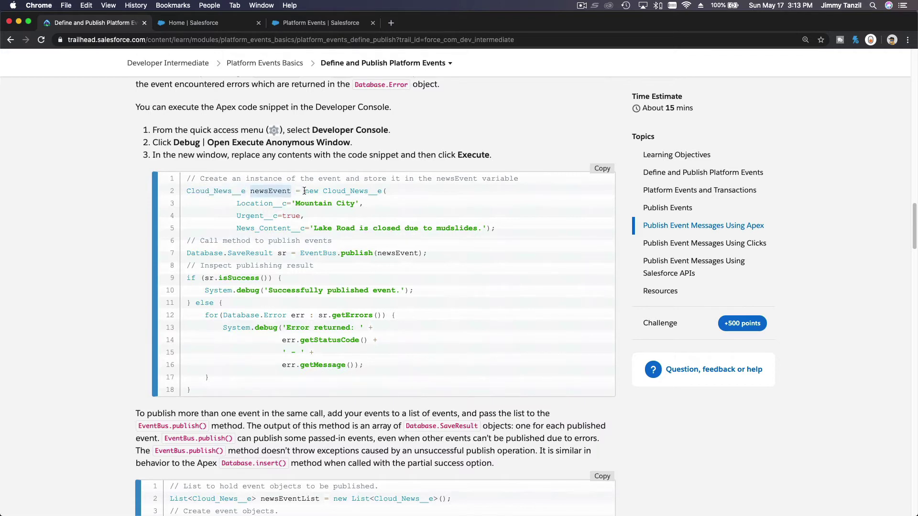
double_click(313, 191)
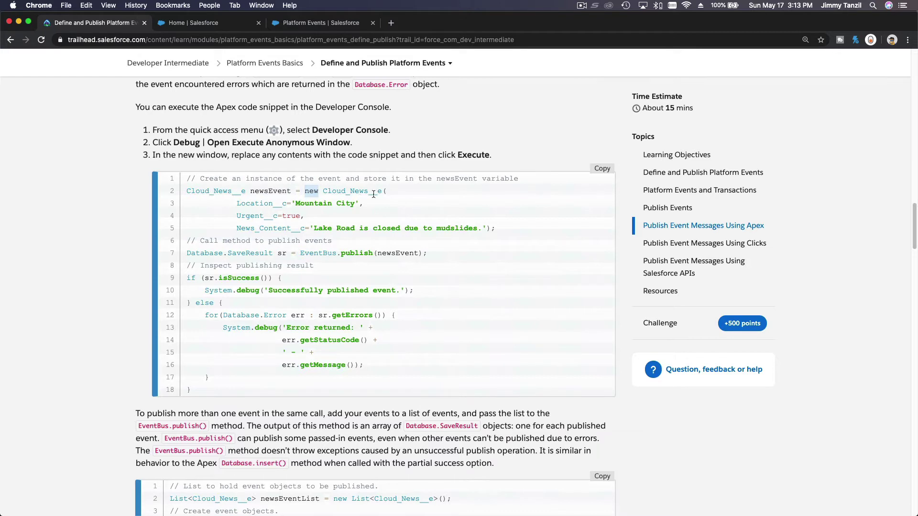
drag(238, 203, 494, 231)
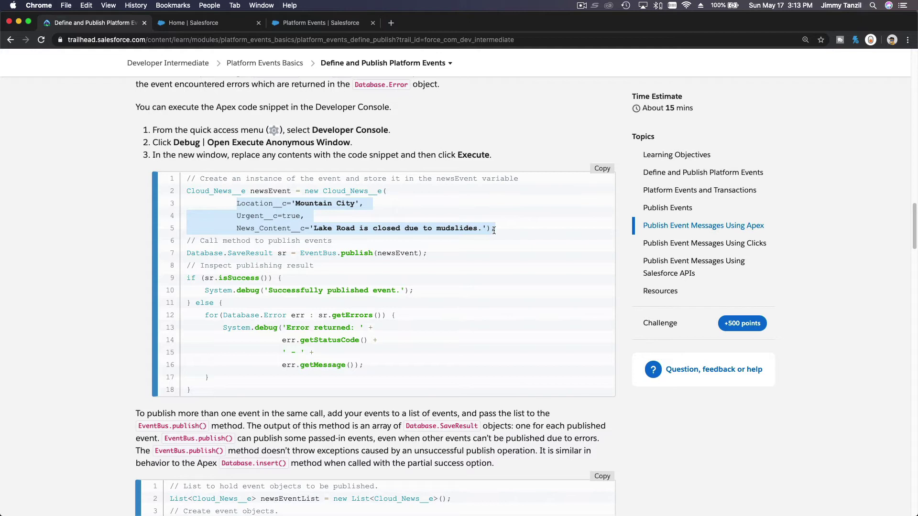
scroll(494, 230, down, 1)
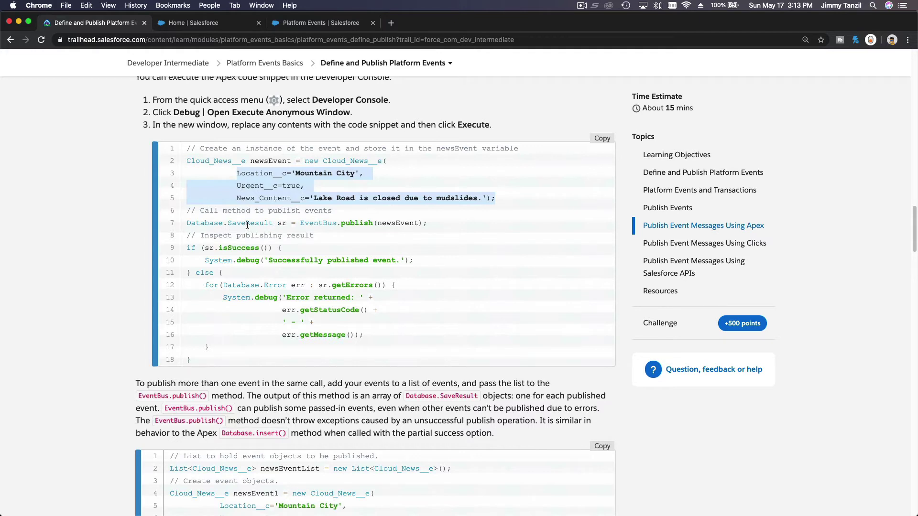
double_click(318, 223)
double_click(363, 223)
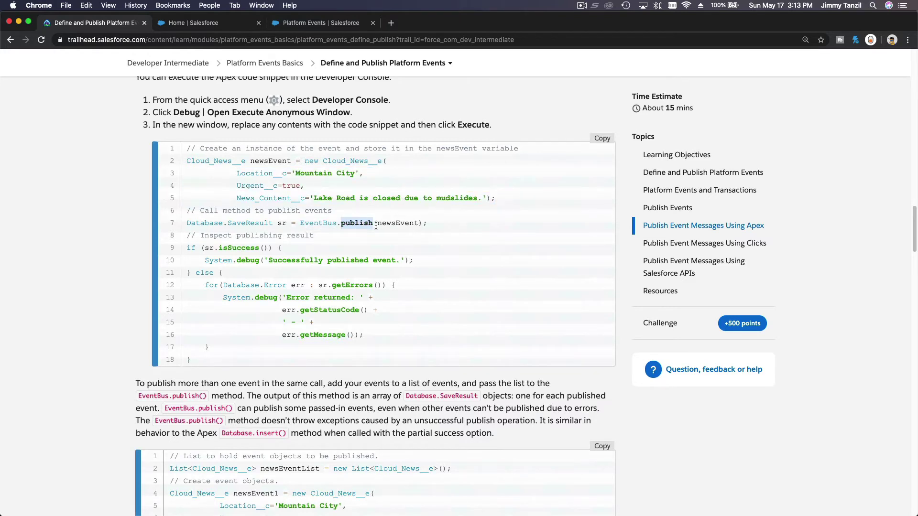
double_click(229, 248)
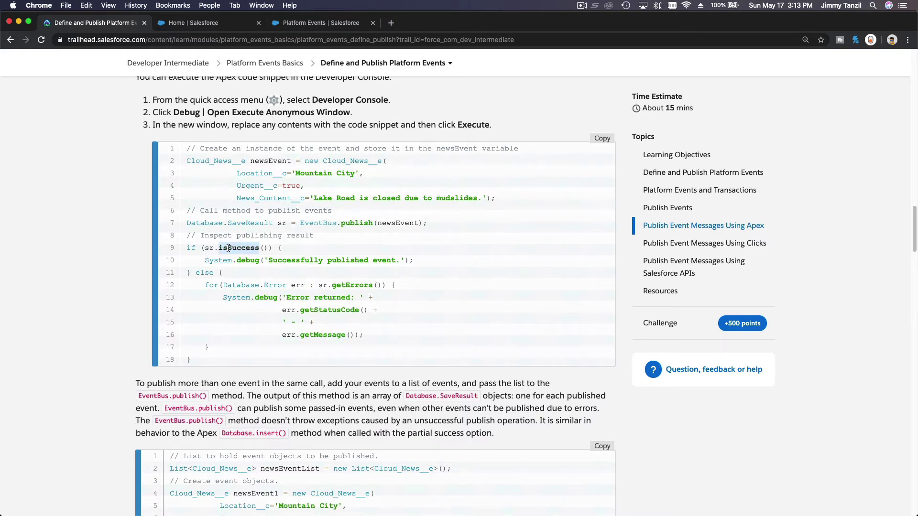
triple_click(326, 252)
triple_click(326, 256)
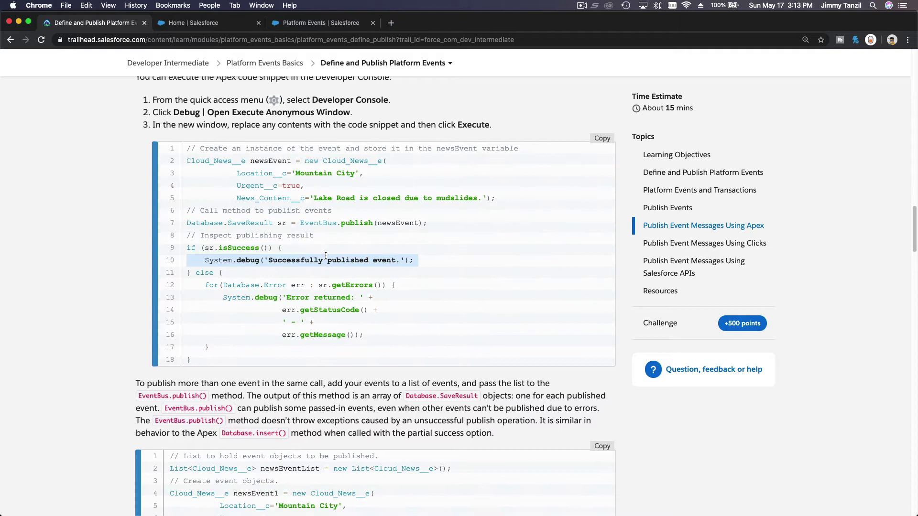
scroll(325, 258, down, 1)
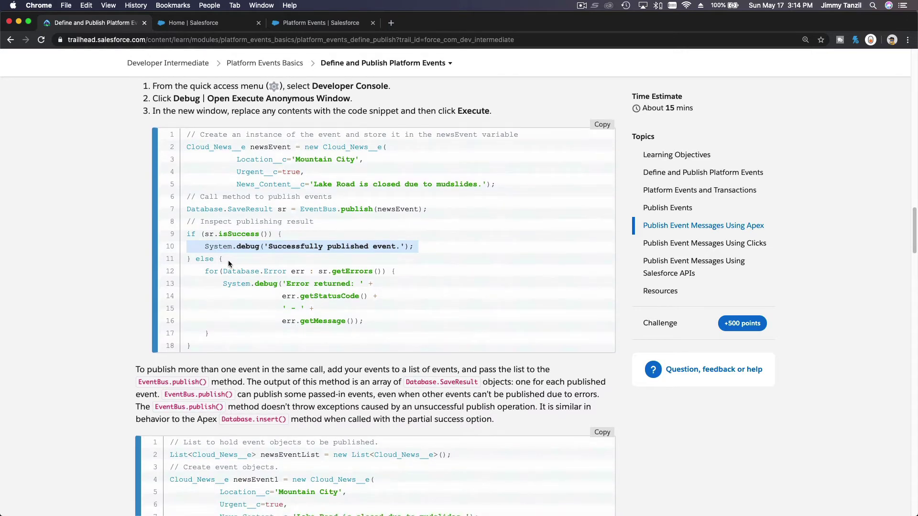
drag(205, 271, 354, 322)
- Read the paragraph on publishing multiple events and the List of Cloud_News__e declaration
scroll(413, 328, down, 5)
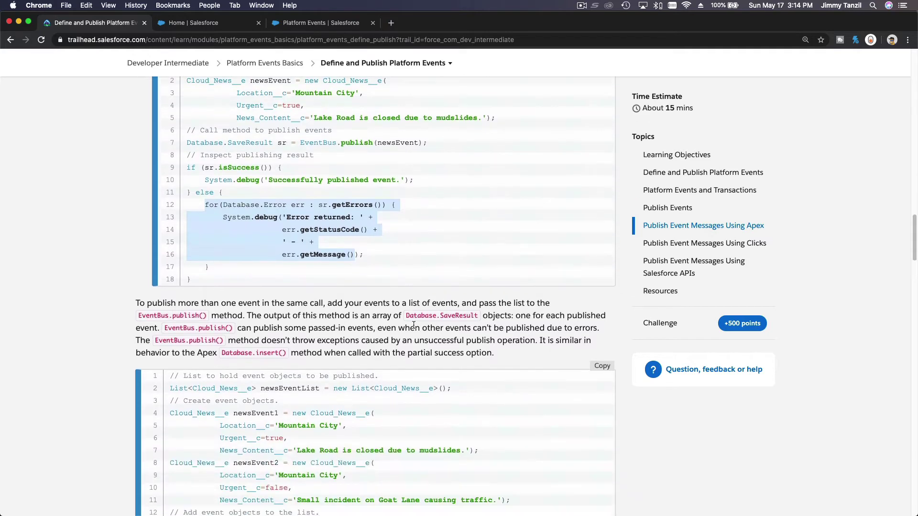
scroll(414, 329, down, 4)
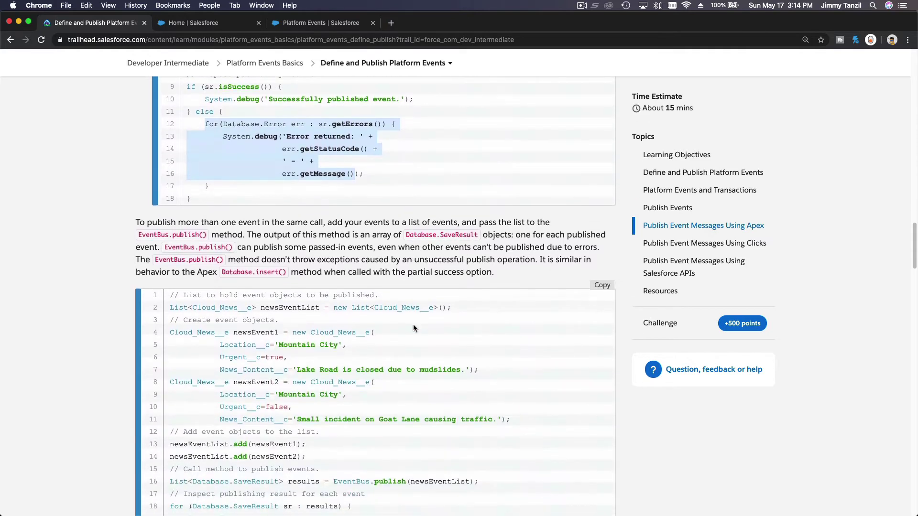
triple_click(189, 177)
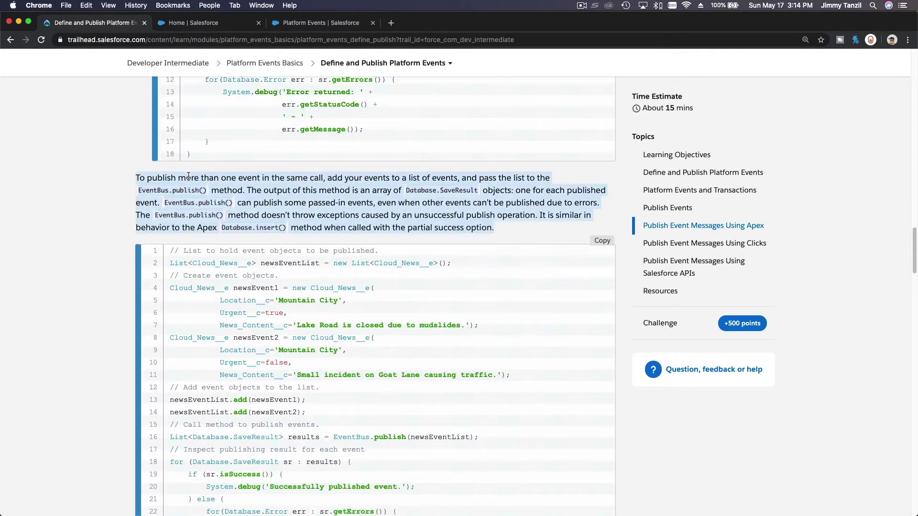
click(317, 189)
scroll(319, 190, down, 2)
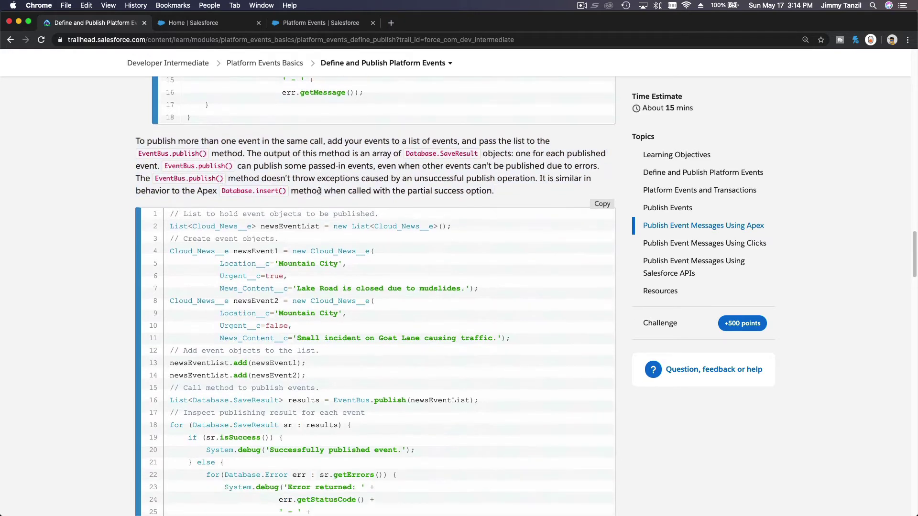
double_click(362, 226)
scroll(378, 284, down, 1)
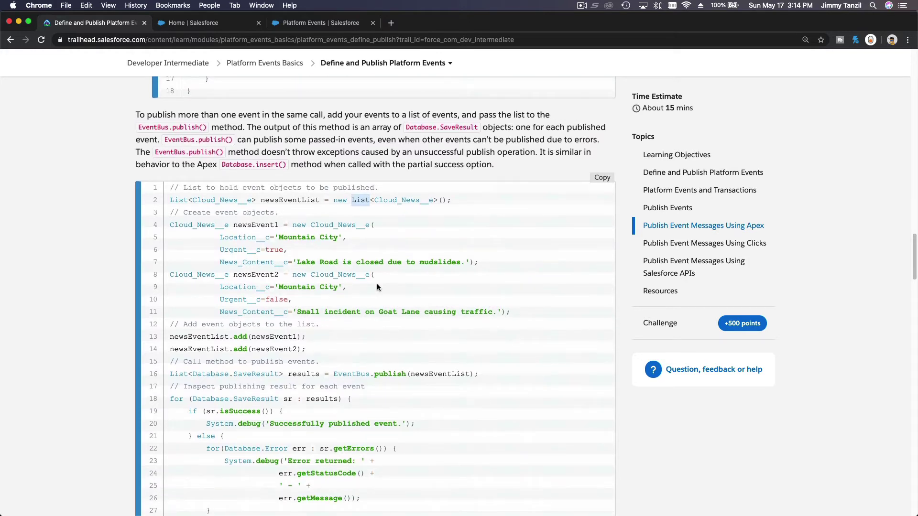
scroll(377, 287, down, 1)
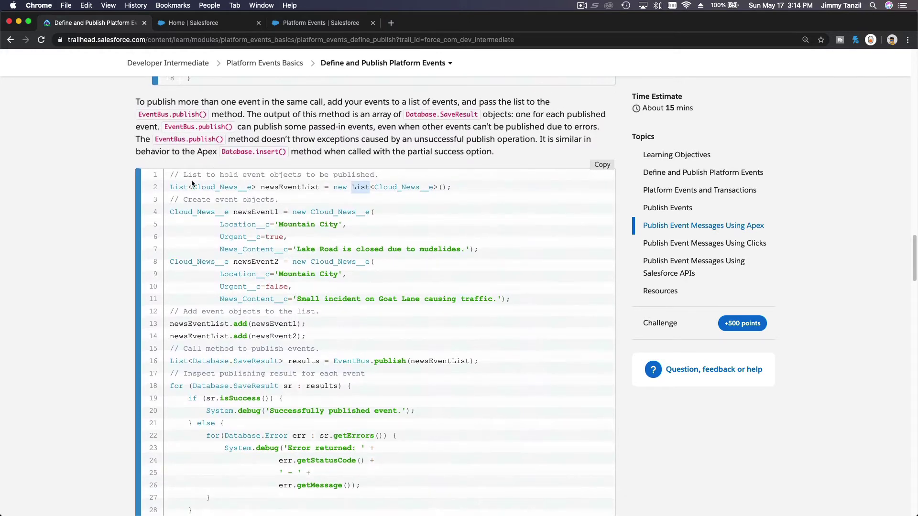
double_click(224, 187)
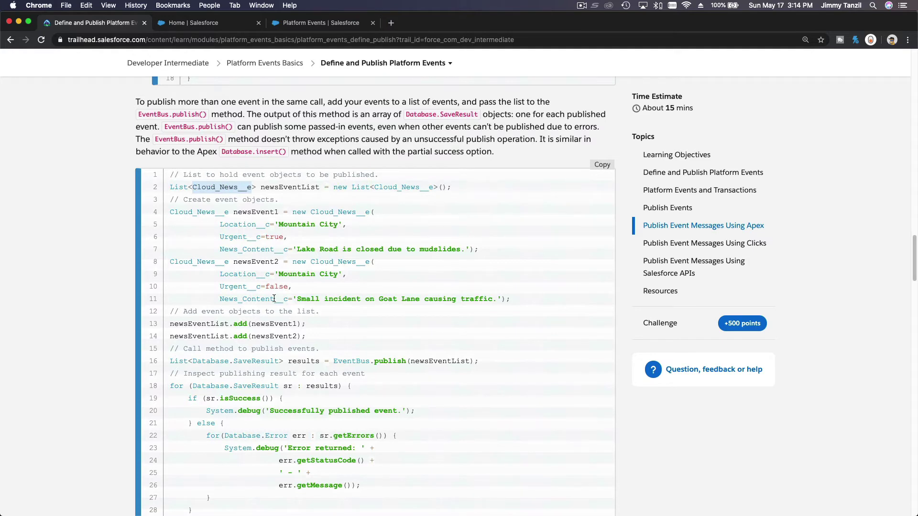
- Highlight the Apex lines adding events, the for-loop, and the success and error handling
scroll(274, 299, down, 2)
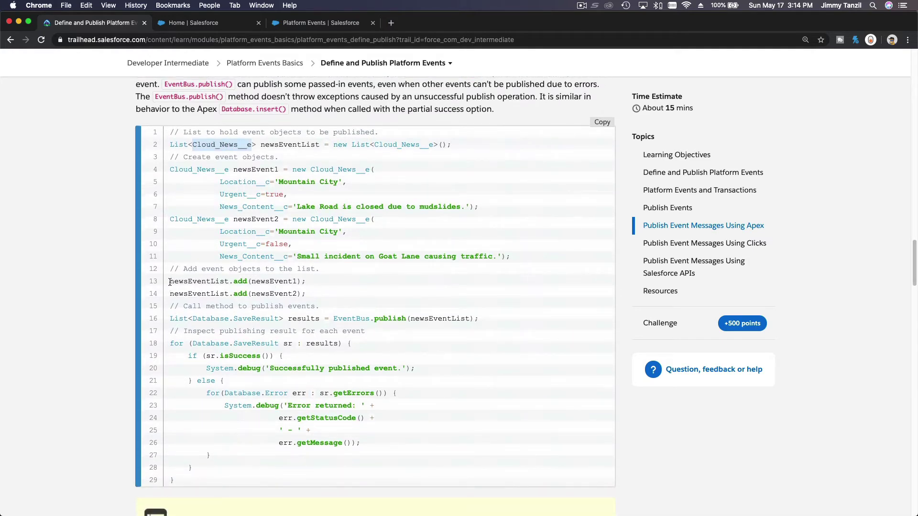
drag(170, 282, 304, 294)
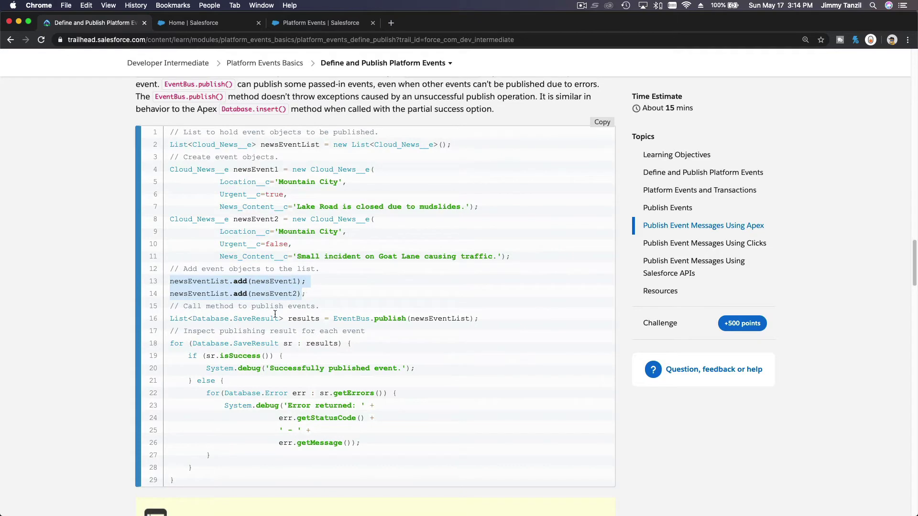
scroll(274, 314, down, 2)
triple_click(327, 310)
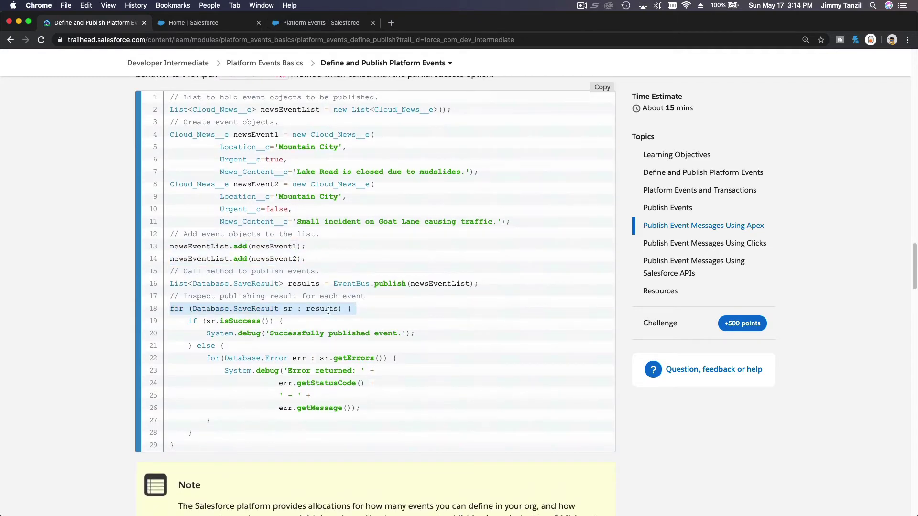
click(267, 343)
drag(188, 321, 371, 414)
scroll(386, 415, down, 5)
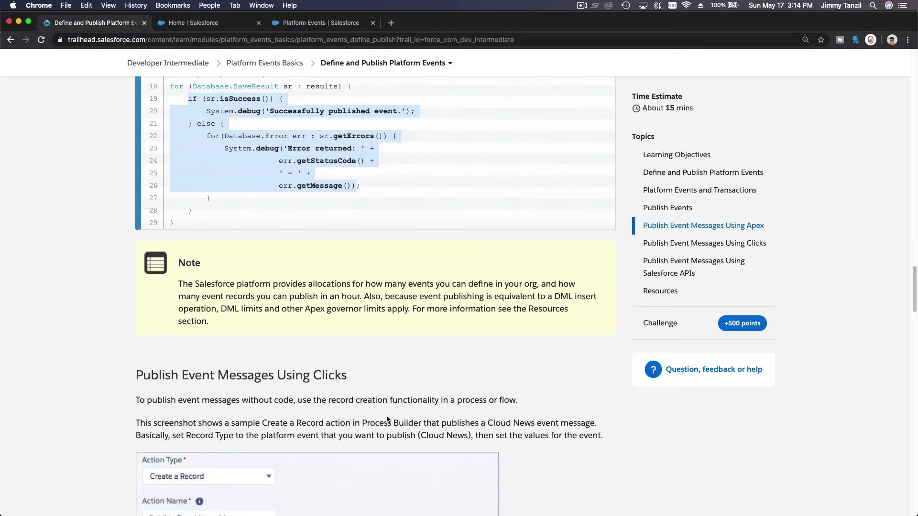
- Scroll past the Process Builder screenshot to the Cloud_News__e REST endpoint section
scroll(386, 419, down, 6)
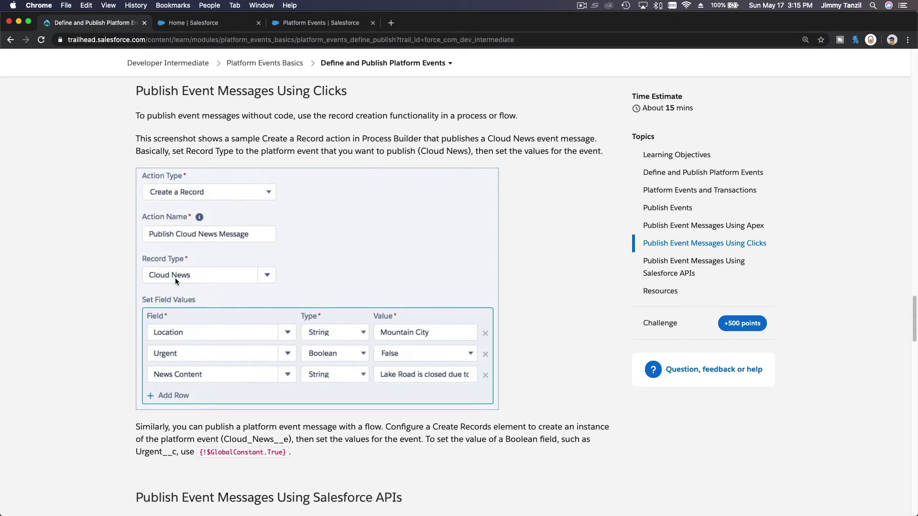
scroll(175, 277, down, 3)
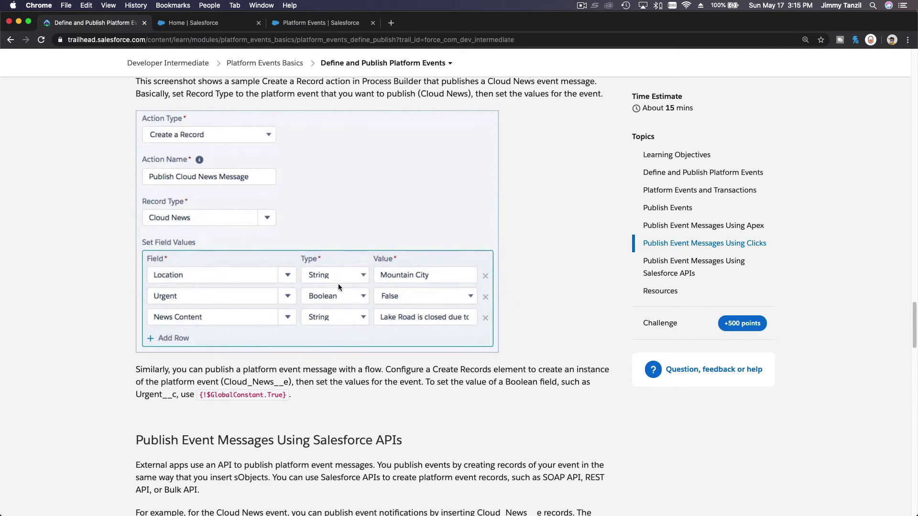
scroll(263, 247, down, 1)
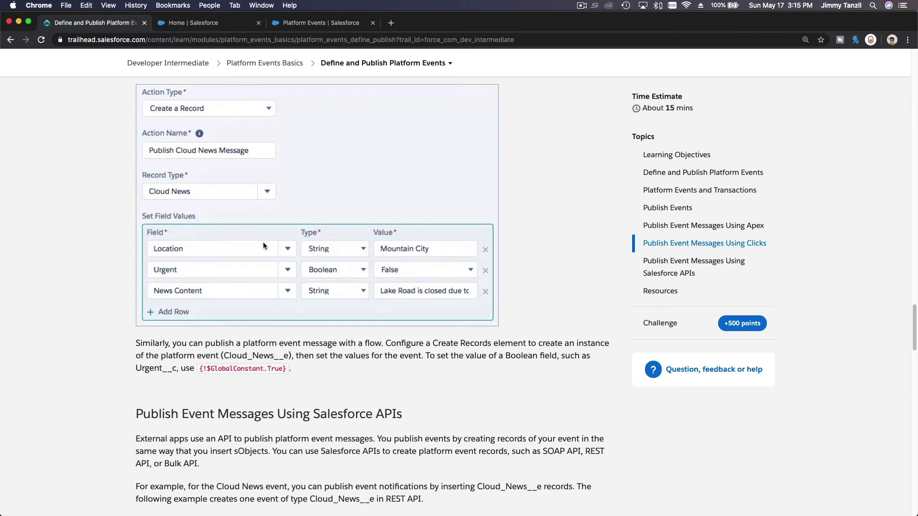
scroll(263, 242, down, 10)
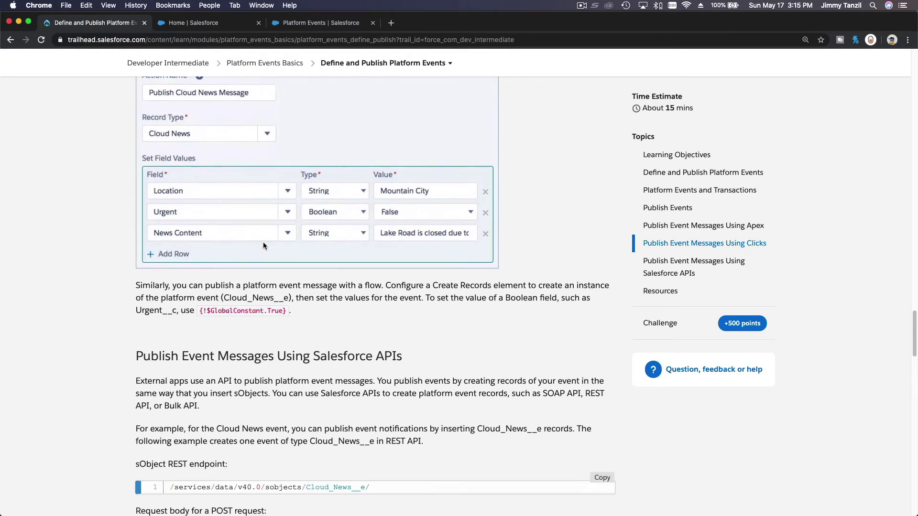
- Scroll to the Salesforce APIs section and highlight its heading
scroll(263, 243, down, 1)
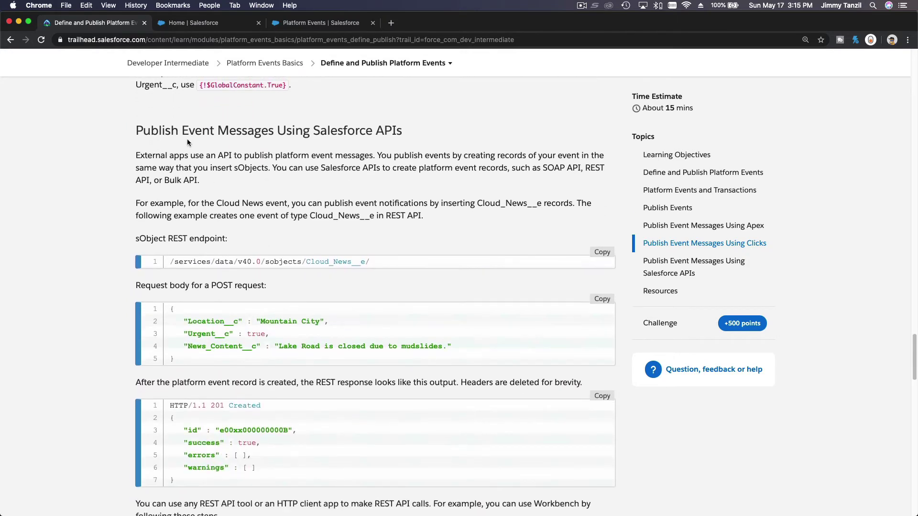
triple_click(140, 137)
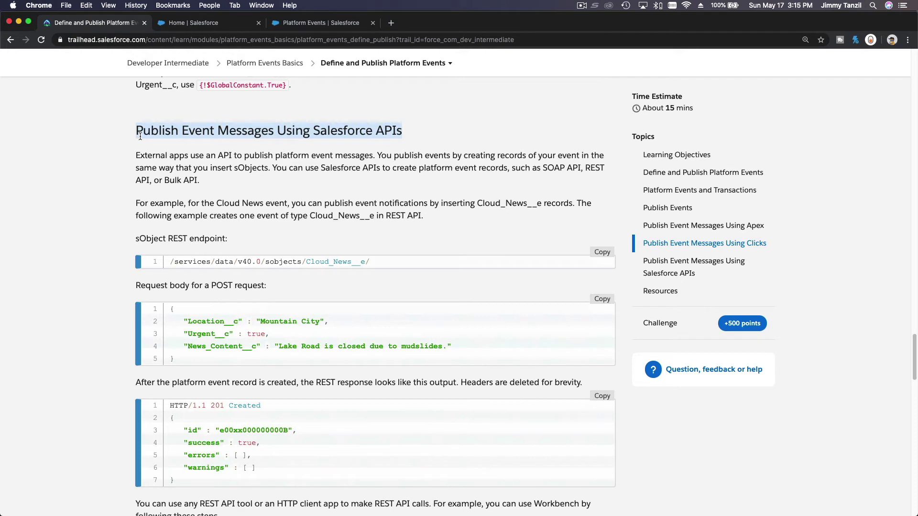
triple_click(389, 129)
scroll(387, 131, down, 1)
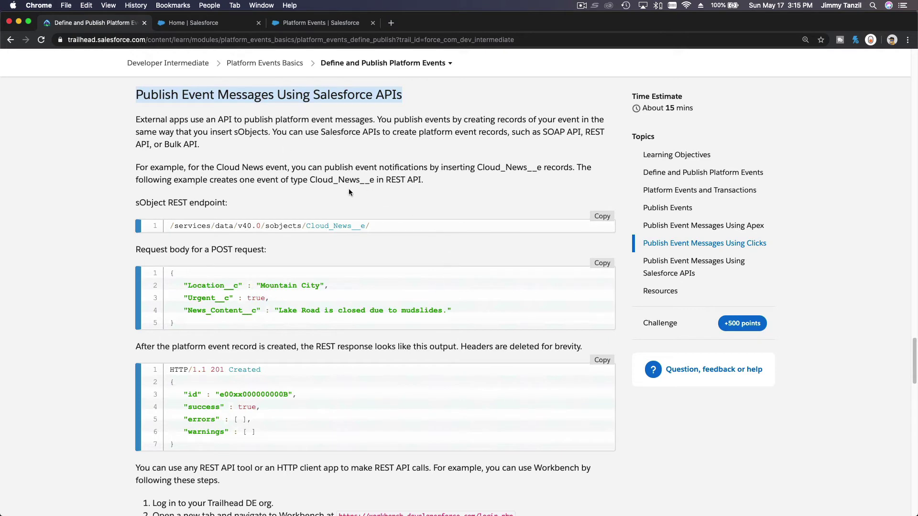
click(339, 127)
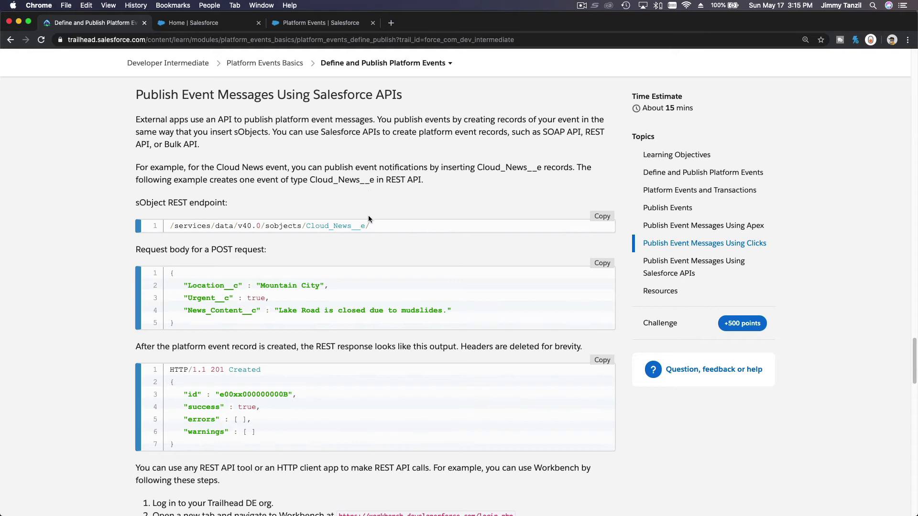
- Highlight the sObject REST endpoint parts: data, v40.0, sobjects and Cloud_News__e
drag(370, 225, 186, 227)
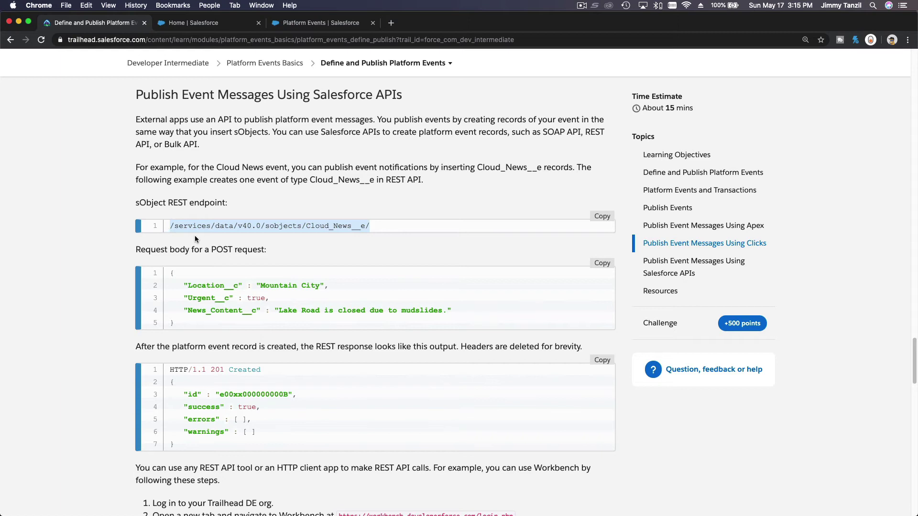
double_click(224, 230)
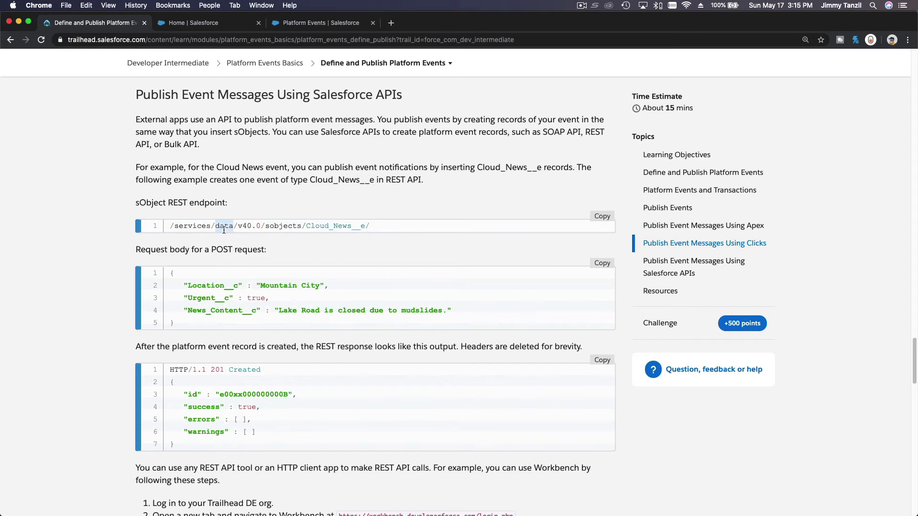
double_click(249, 226)
click(273, 224)
double_click(273, 225)
drag(306, 226, 362, 227)
double_click(360, 226)
- Highlight the sample POST request body and the REST response
scroll(361, 226, down, 3)
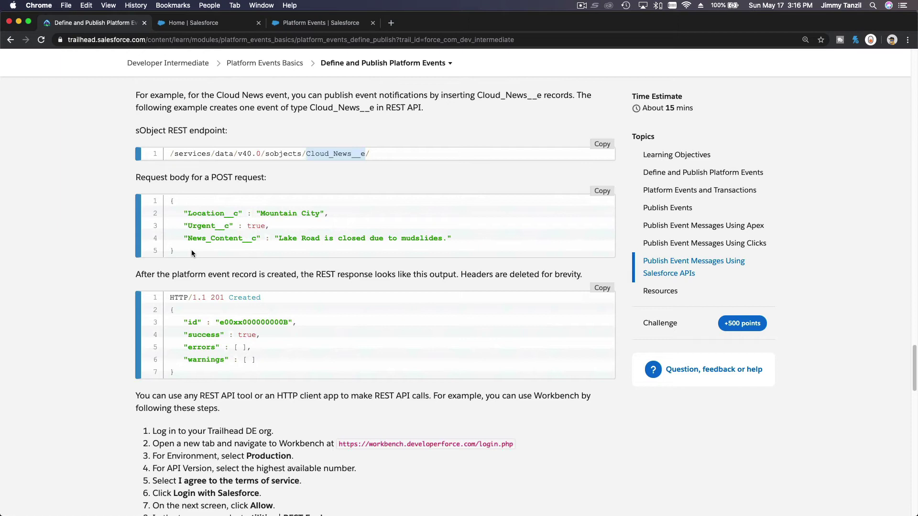
drag(187, 251, 170, 204)
scroll(219, 295, down, 2)
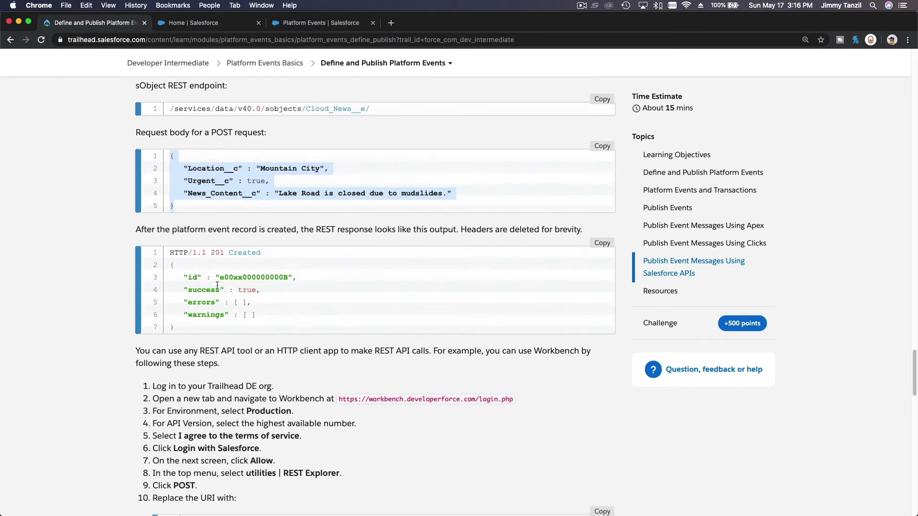
drag(168, 252, 208, 325)
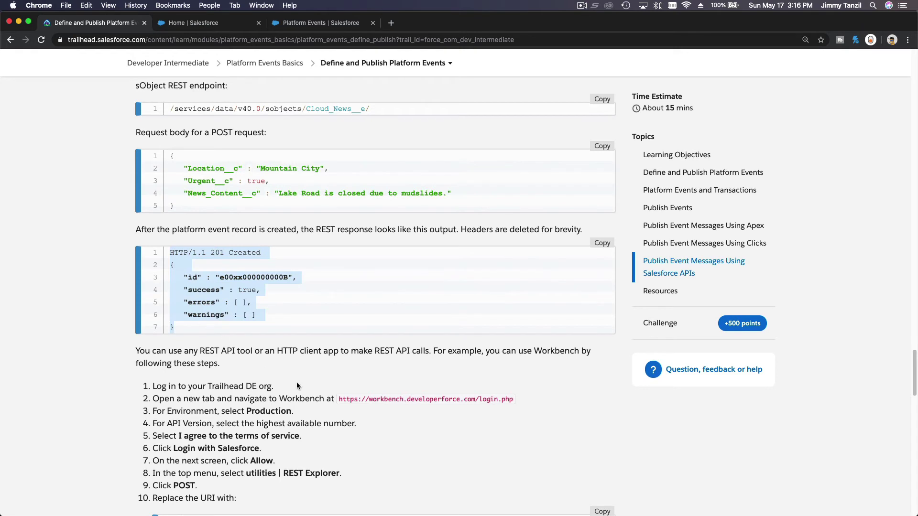
click(360, 374)
- Read Workbench step 2 and continue down to the Resources list and Hands-on Challenge
scroll(359, 374, down, 3)
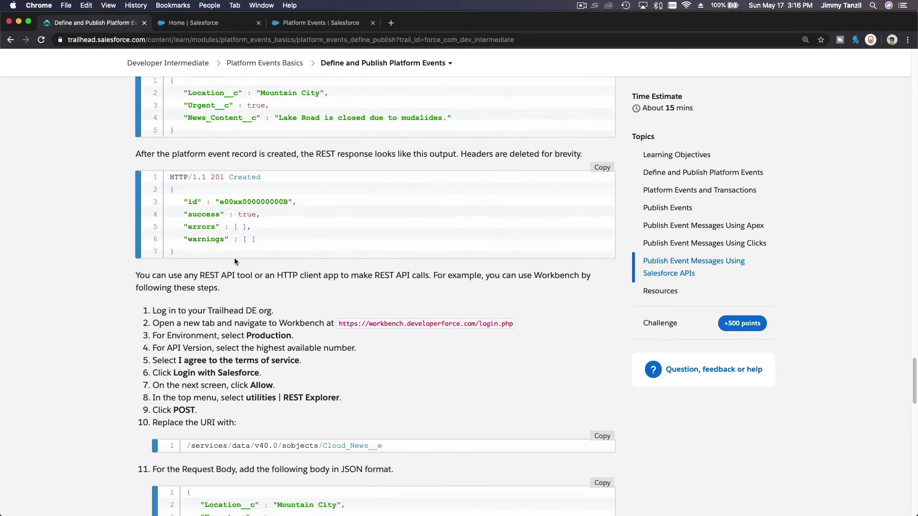
scroll(234, 261, down, 5)
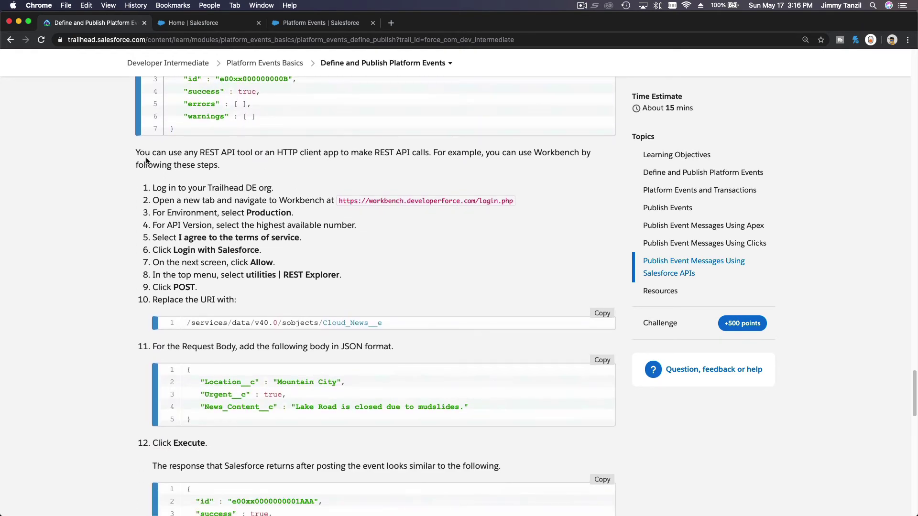
triple_click(376, 203)
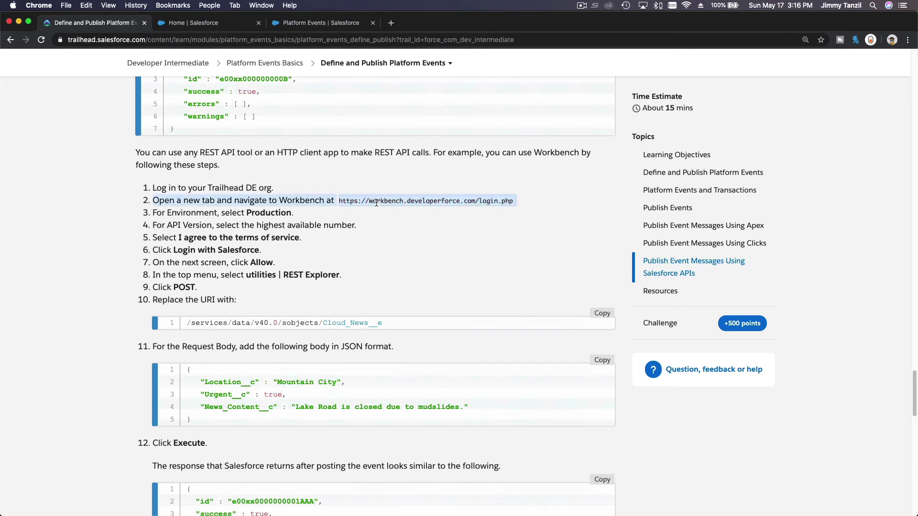
click(384, 227)
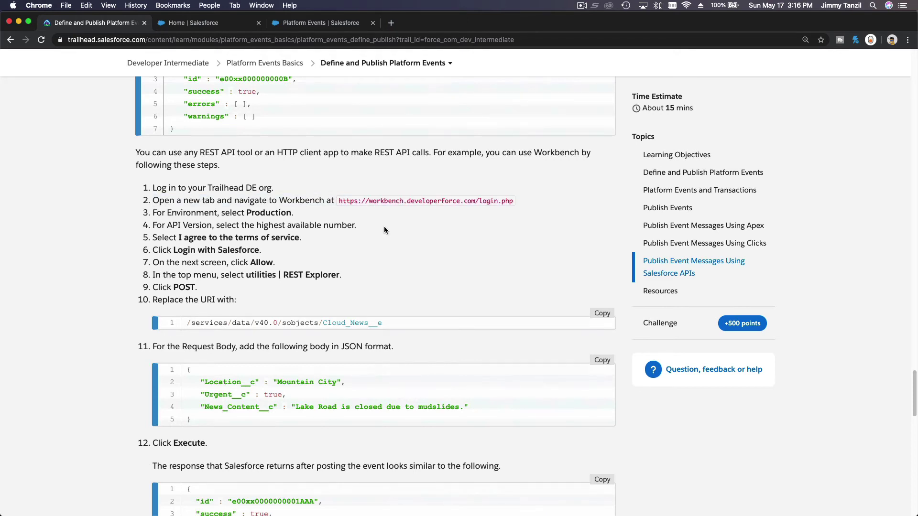
scroll(383, 227, down, 6)
scroll(385, 230, down, 2)
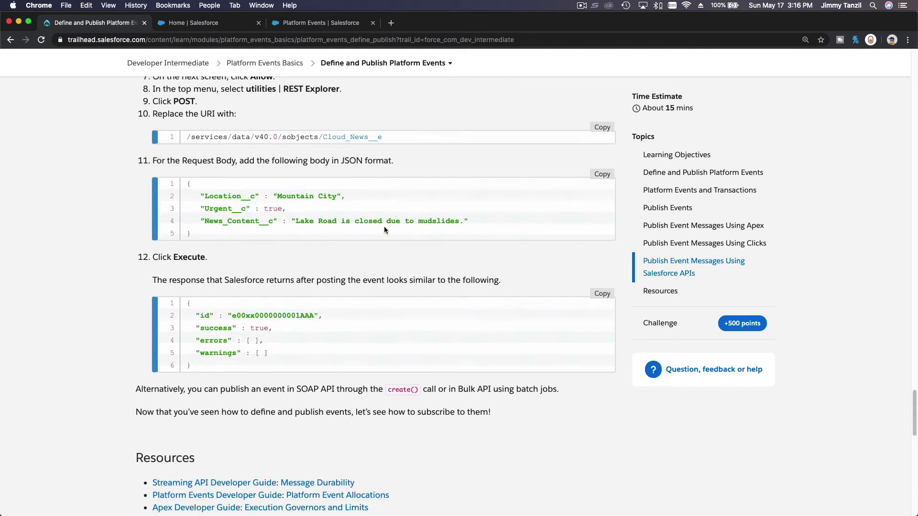
scroll(443, 319, down, 4)
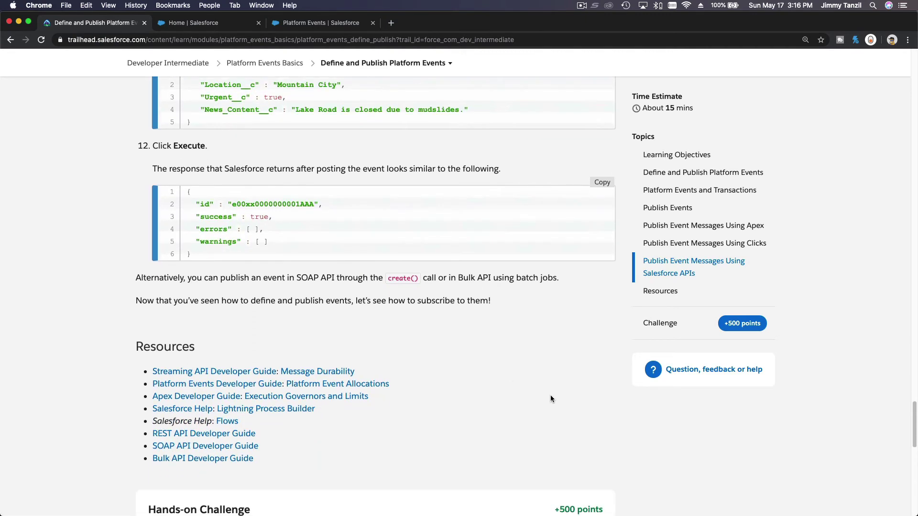
scroll(739, 450, down, 12)
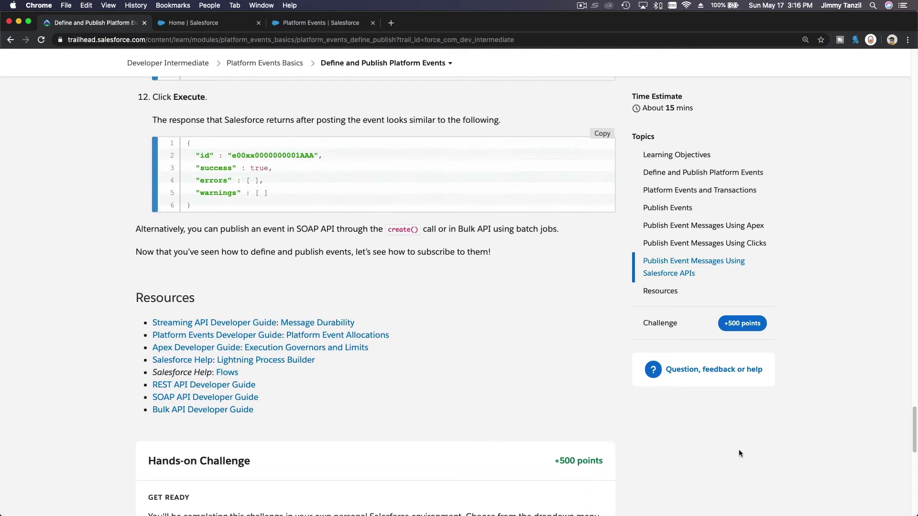
- Copy 'Order Event' from the challenge's Singular Label requirement
scroll(739, 450, down, 5)
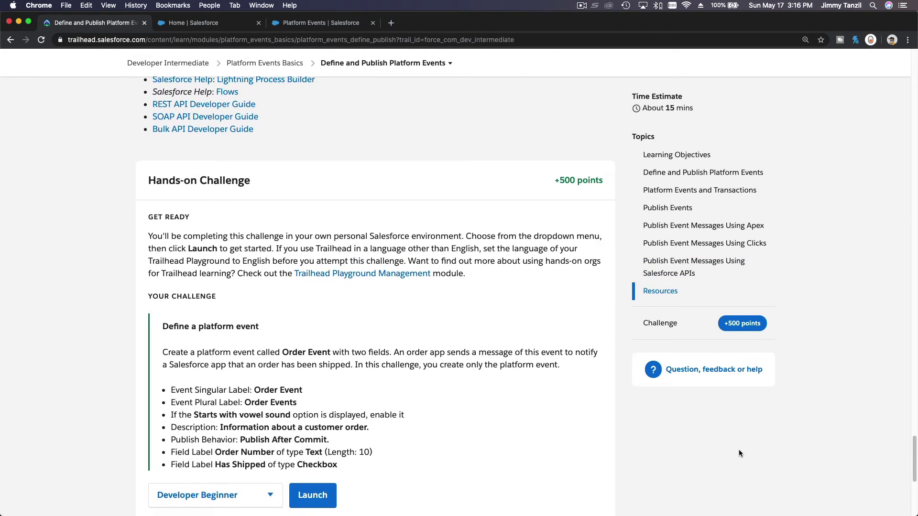
scroll(739, 454, down, 1)
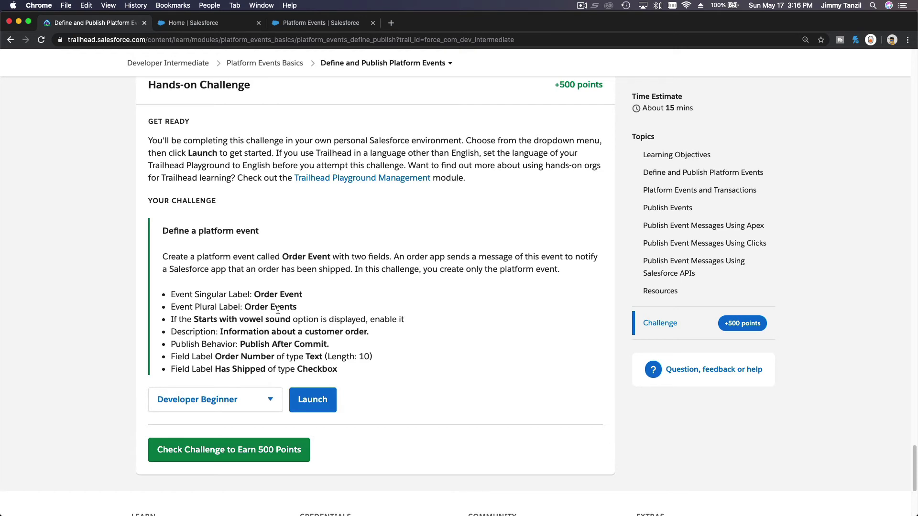
drag(254, 295, 303, 296)
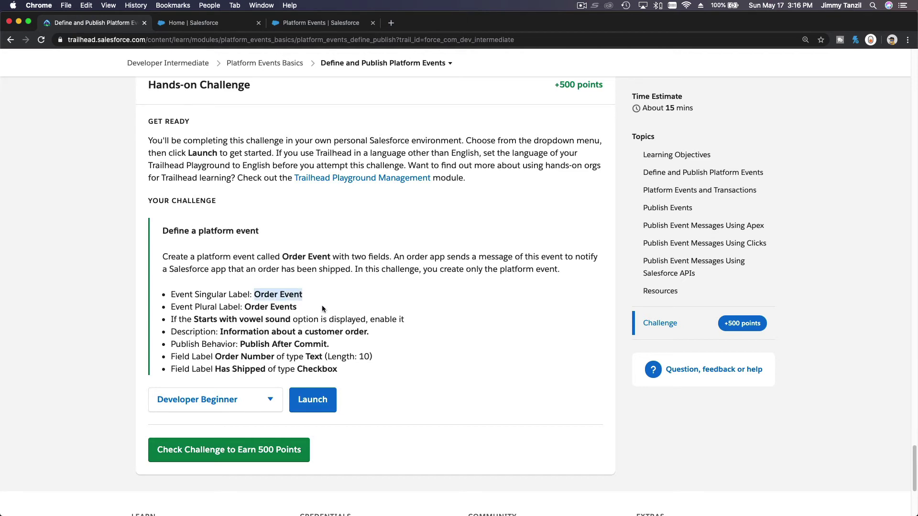
key(super+c)
- Start a new platform event with the label 'Order Event'
click(299, 26)
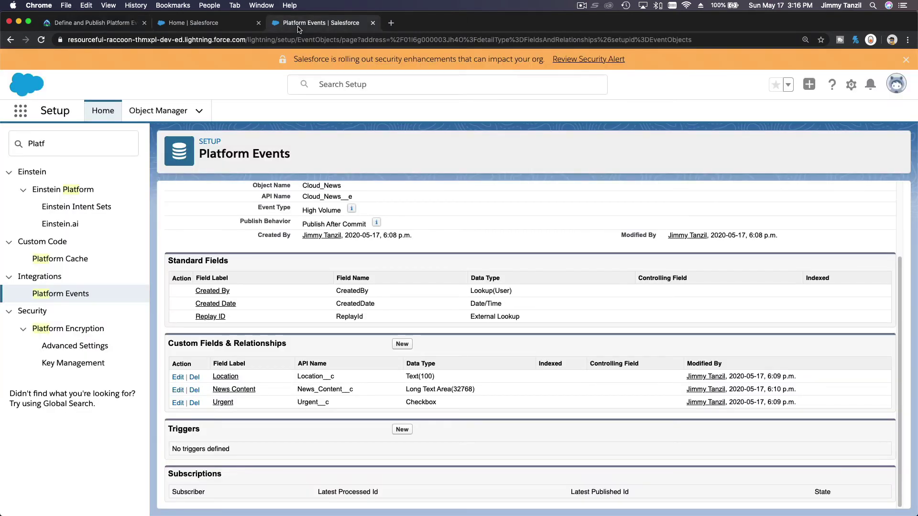
click(60, 293)
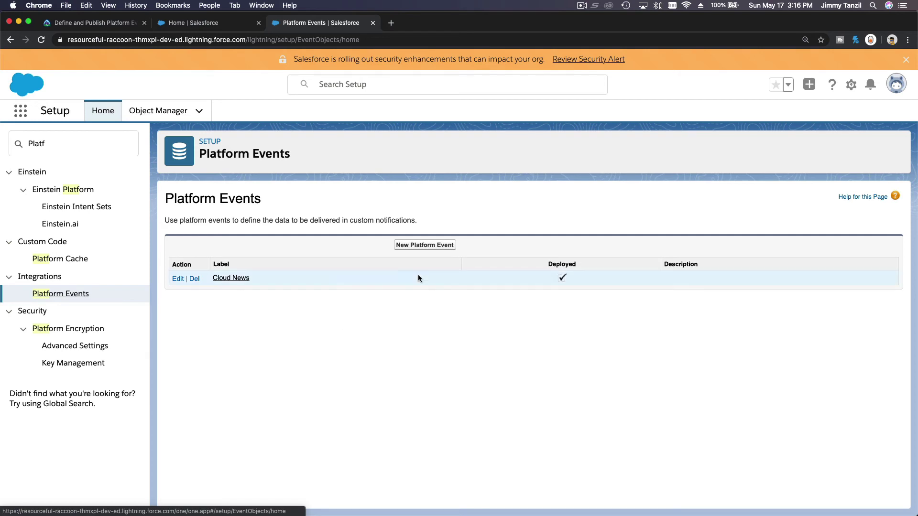
click(421, 246)
text(Order Event)
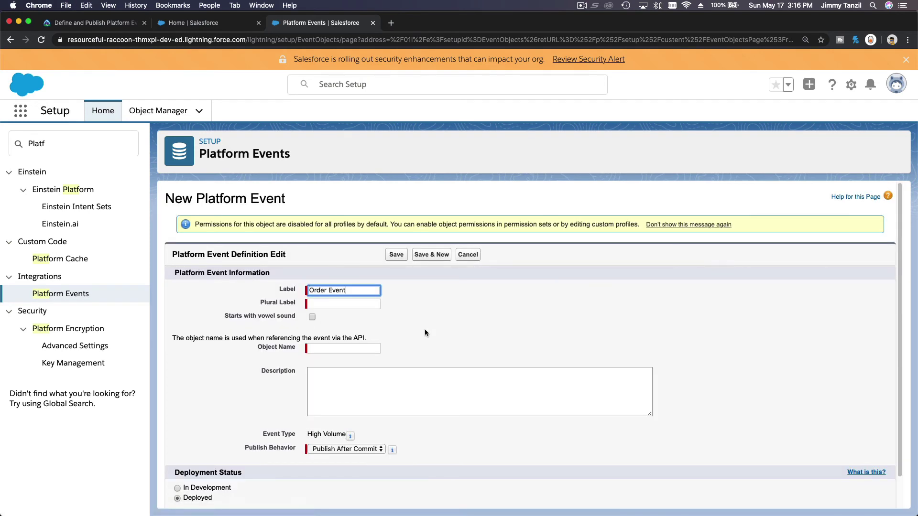
key(Tab)
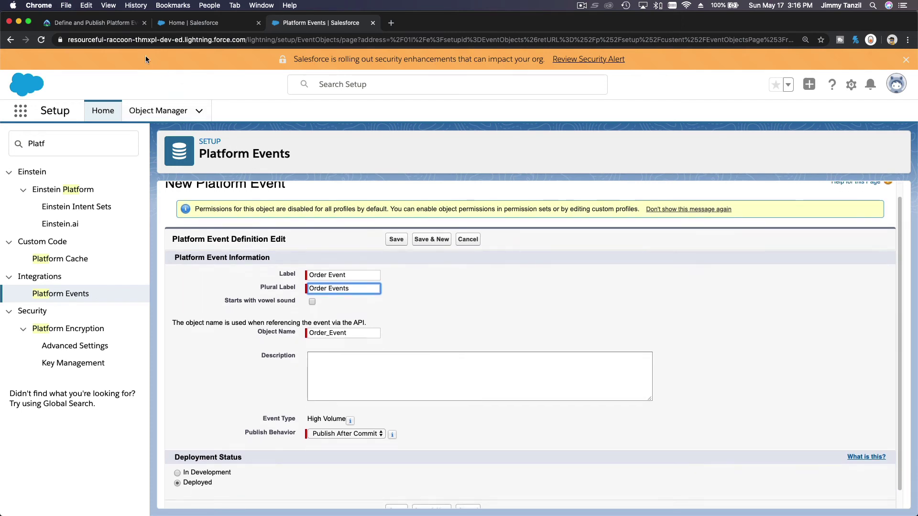
- Enable the vowel-sound option, paste the customer-order description from the challenge, and save
click(109, 31)
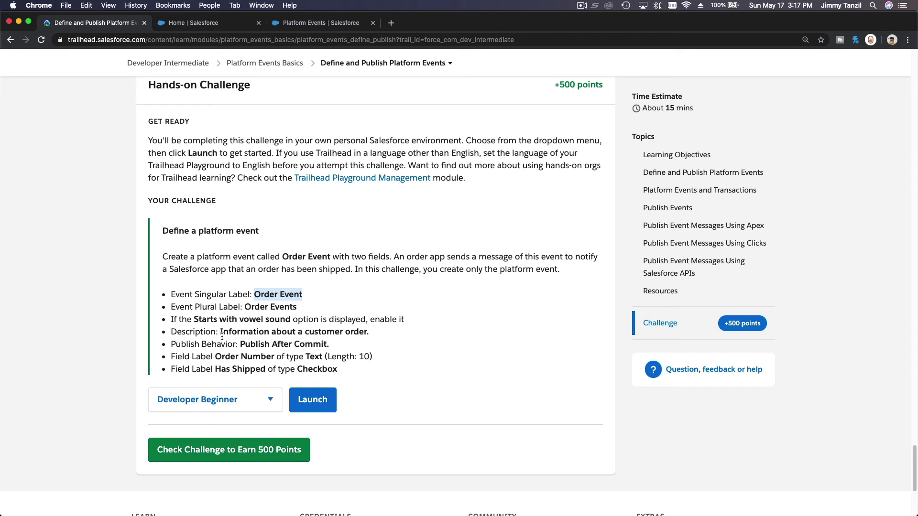
drag(221, 331, 363, 330)
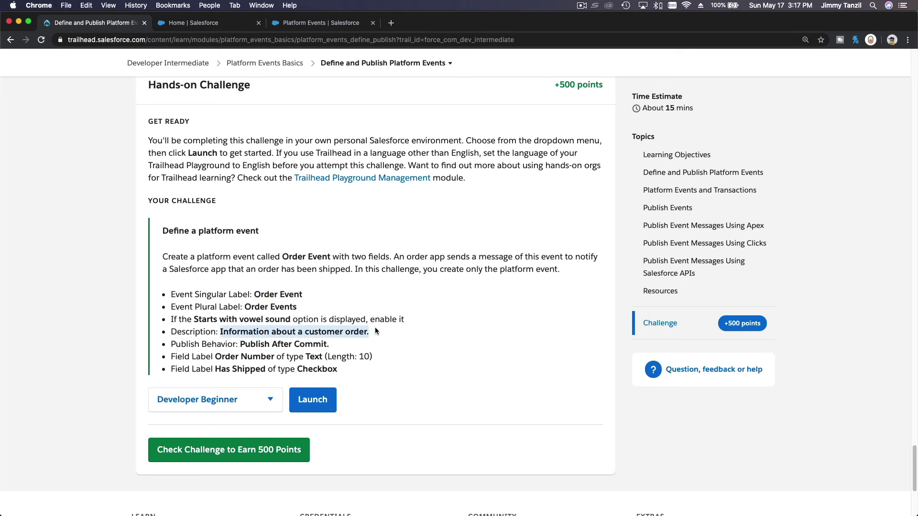
click(311, 25)
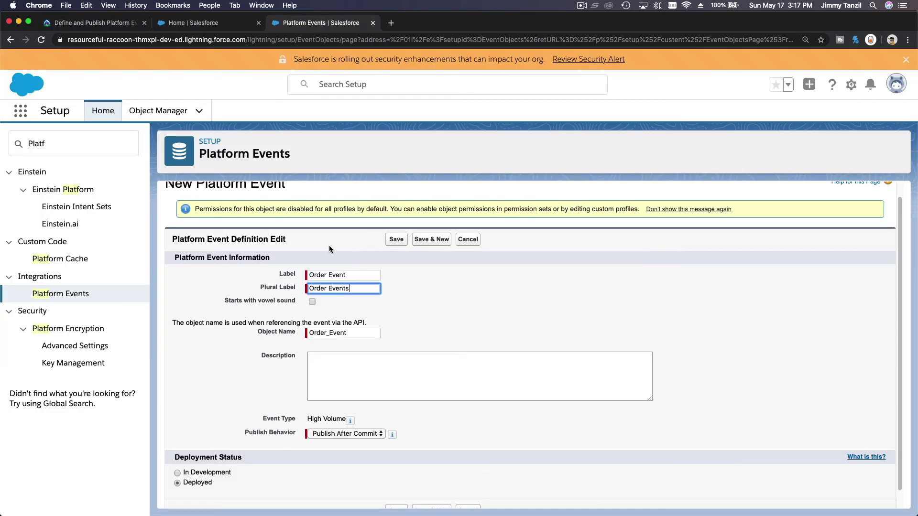
click(313, 302)
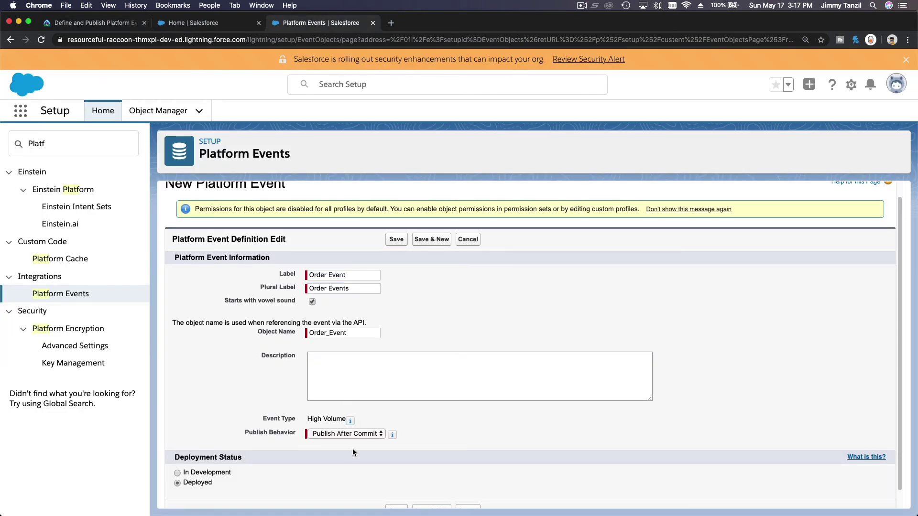
click(358, 364)
key(super+v)
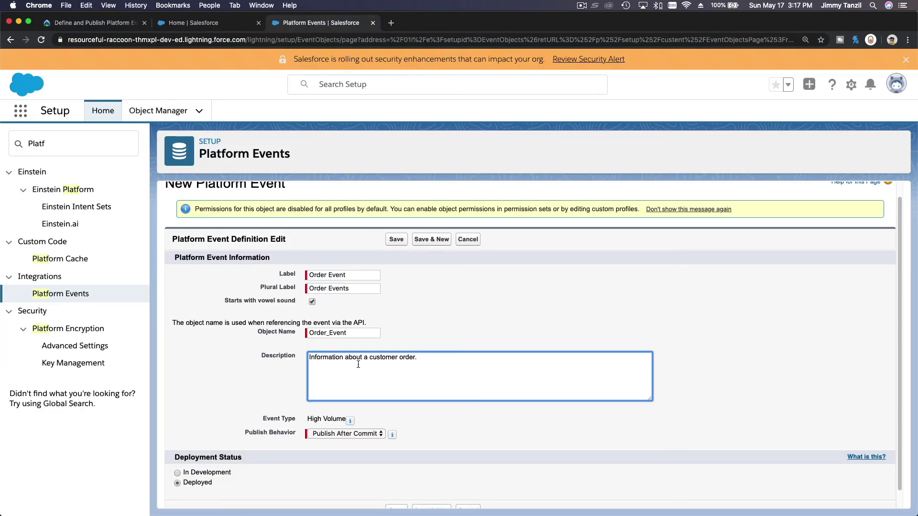
click(397, 240)
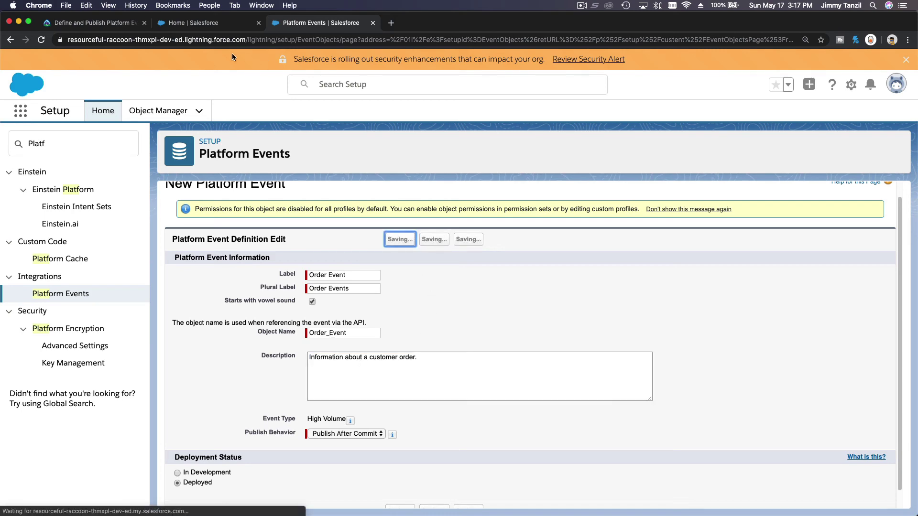
- Select the 'Order Number' field label in the challenge text
click(91, 24)
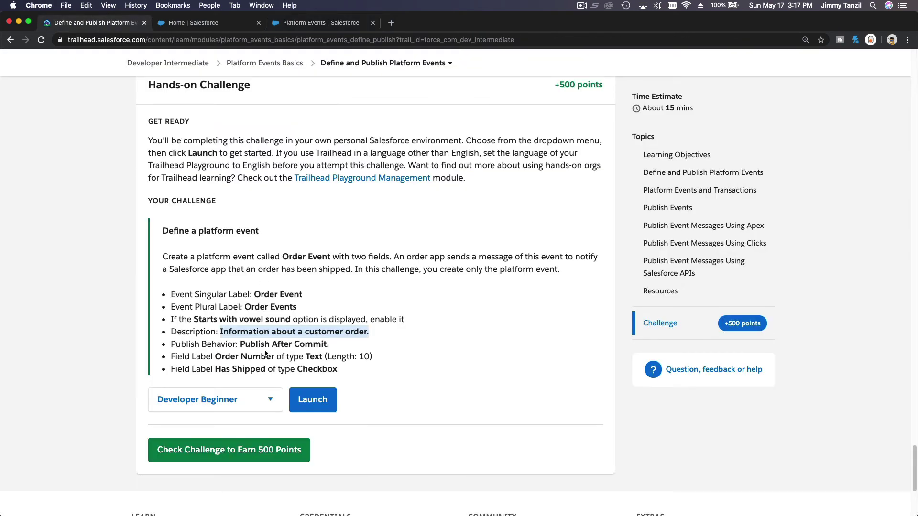
scroll(265, 354, down, 1)
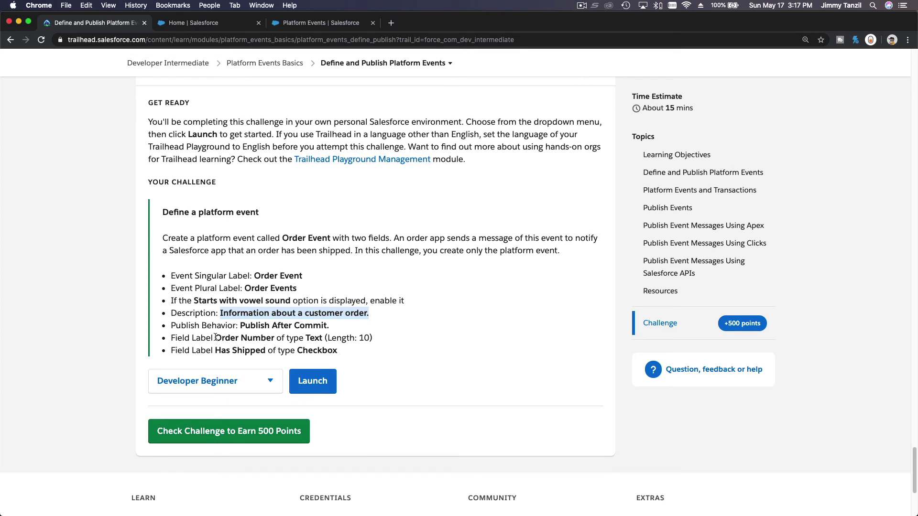
drag(215, 337, 276, 336)
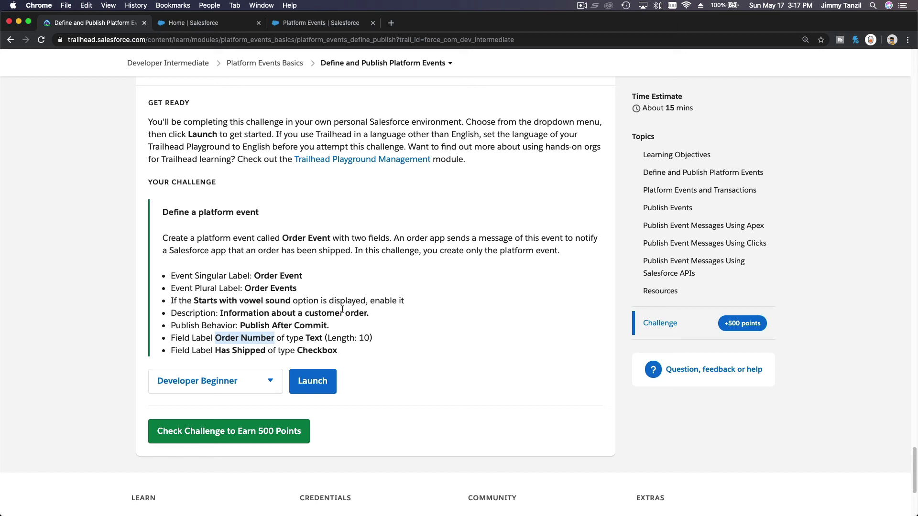
- Add an 'Order Number' Text field of length 10 to Order Event
click(306, 23)
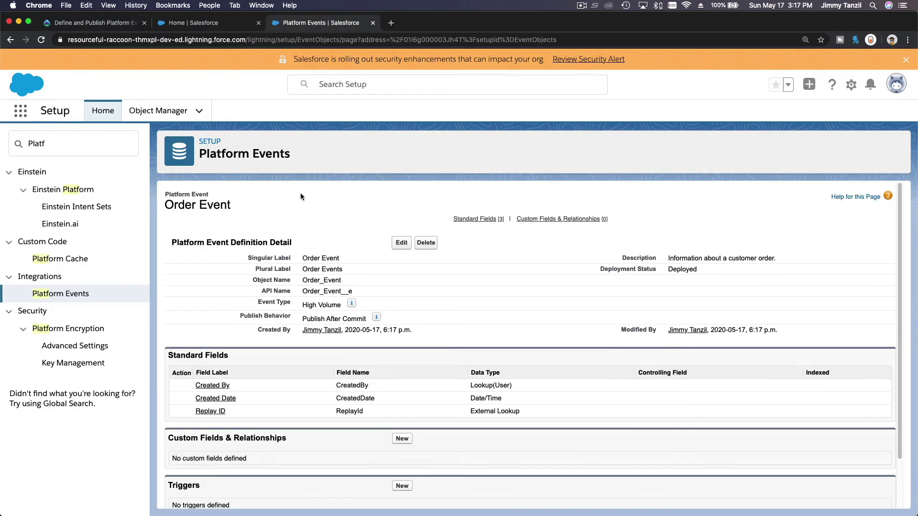
scroll(383, 363, down, 2)
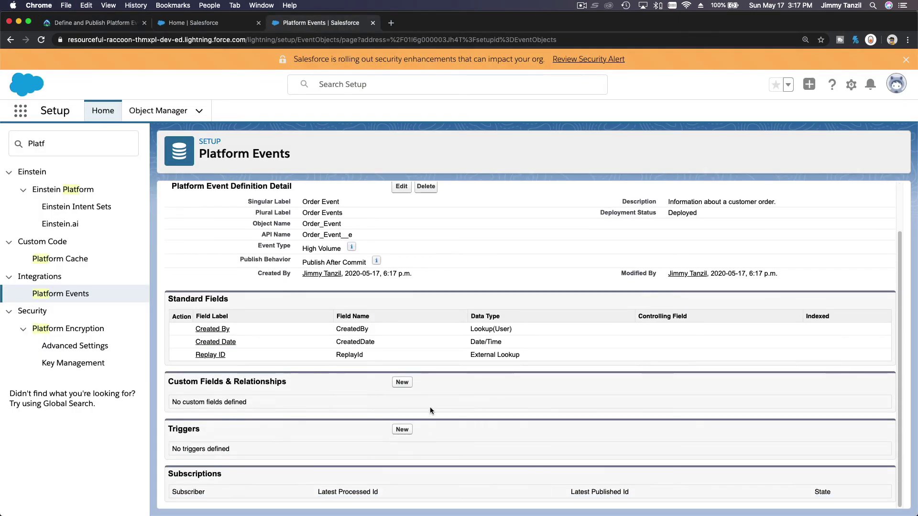
click(402, 382)
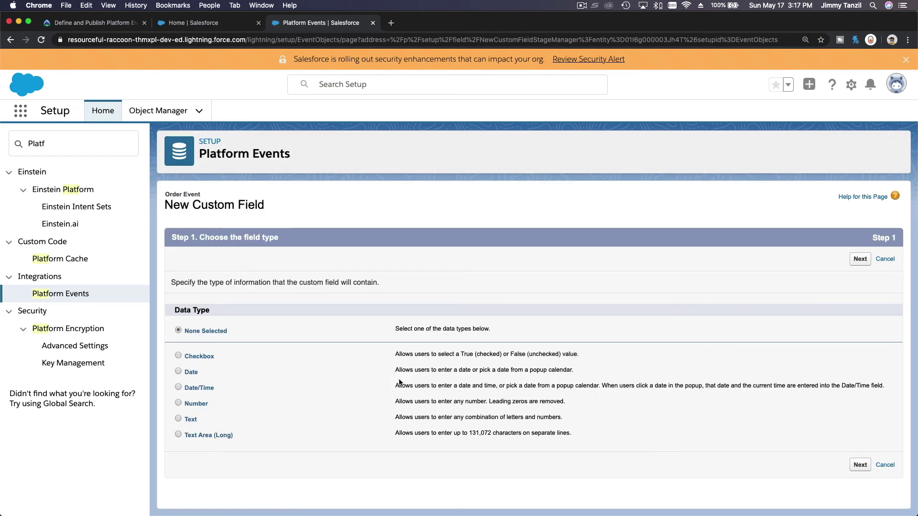
click(192, 420)
click(860, 259)
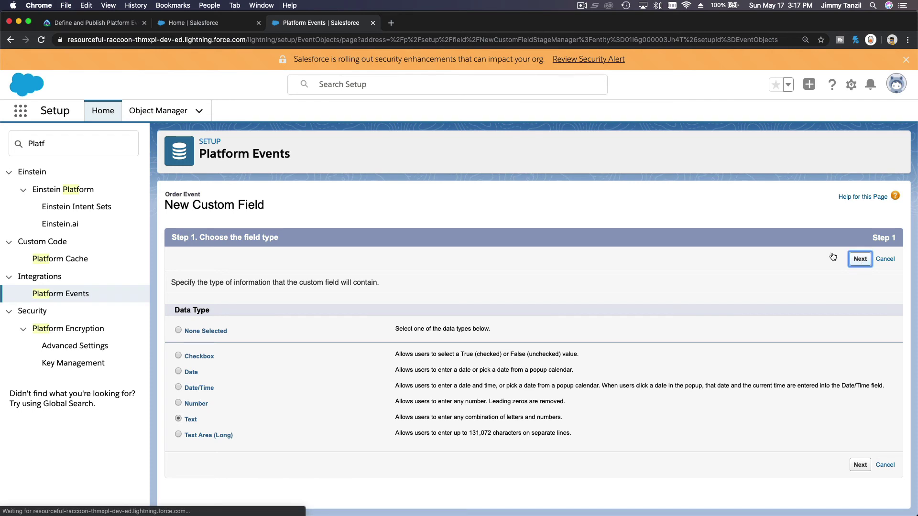
key(super+v)
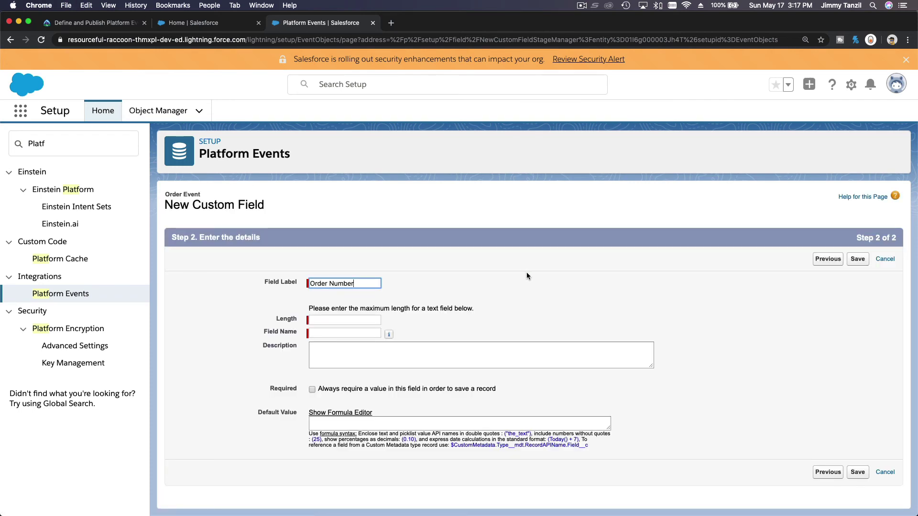
key(Tab)
text(10)
key(Tab)
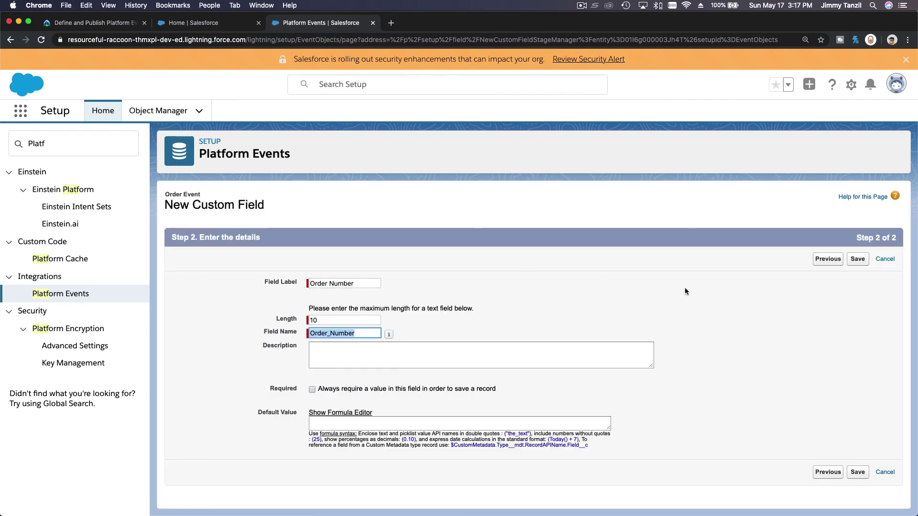
click(857, 259)
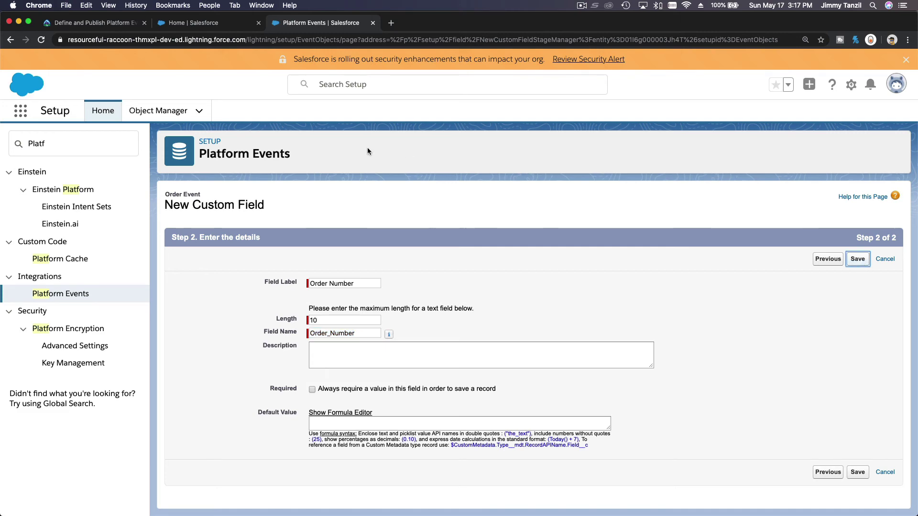
- Add a 'Has Shipped' Checkbox field using the label copied from the challenge
click(96, 23)
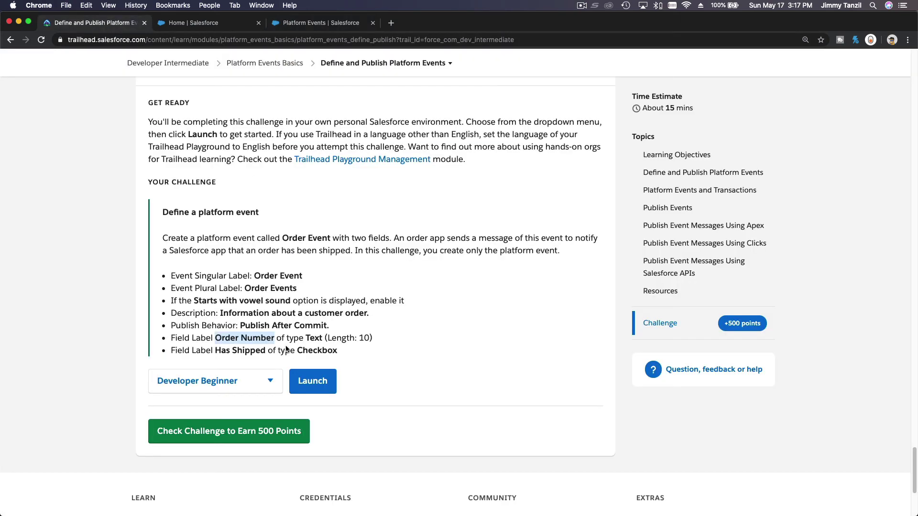
drag(266, 351, 212, 350)
key(super+c)
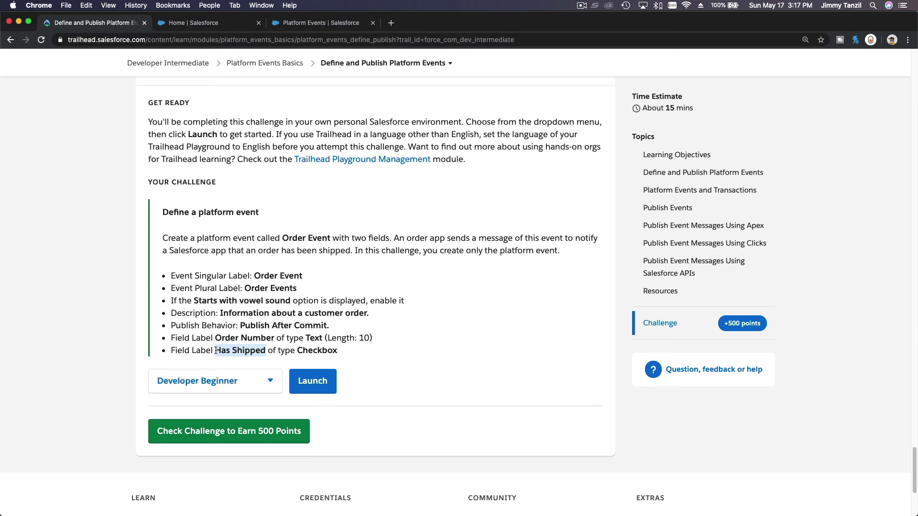
click(318, 22)
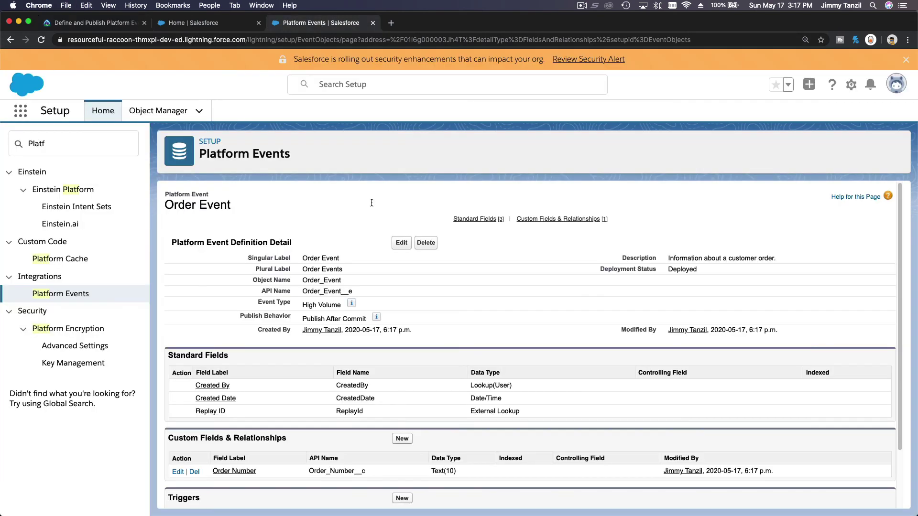
click(402, 438)
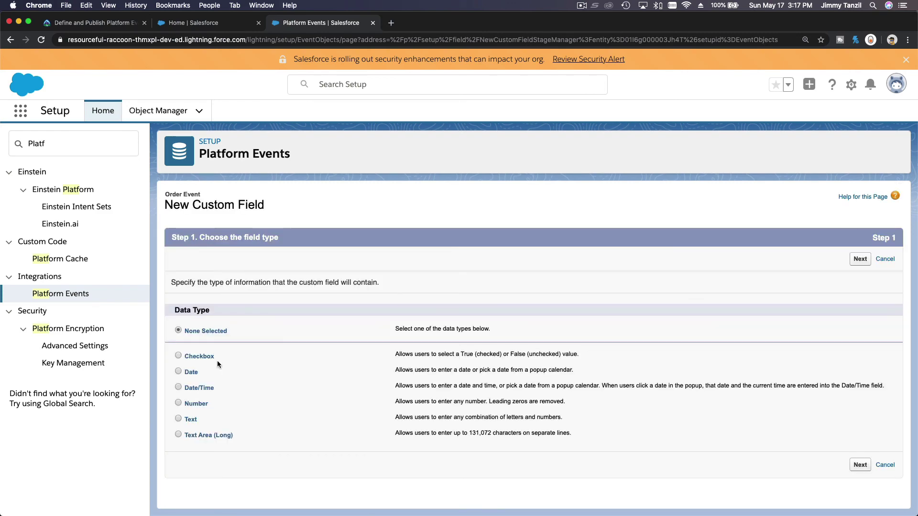
click(203, 357)
click(860, 259)
key(super+v)
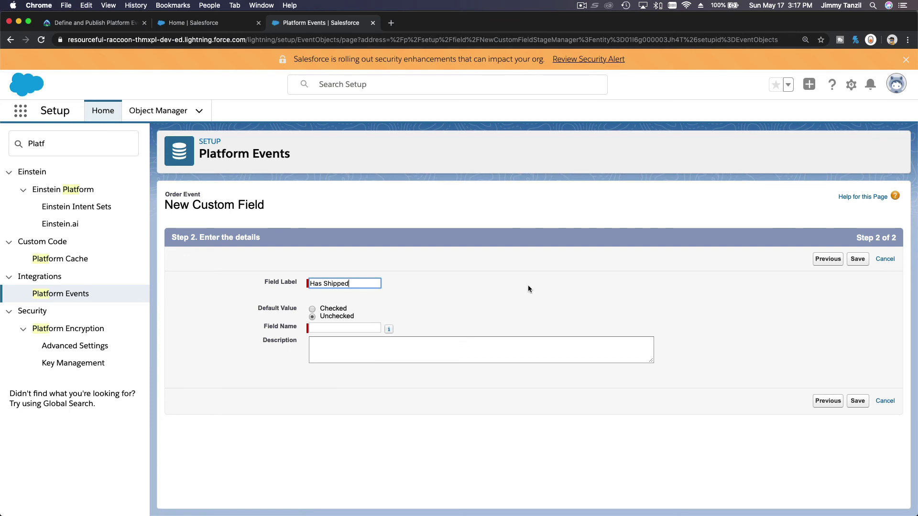
key(Tab)
click(858, 259)
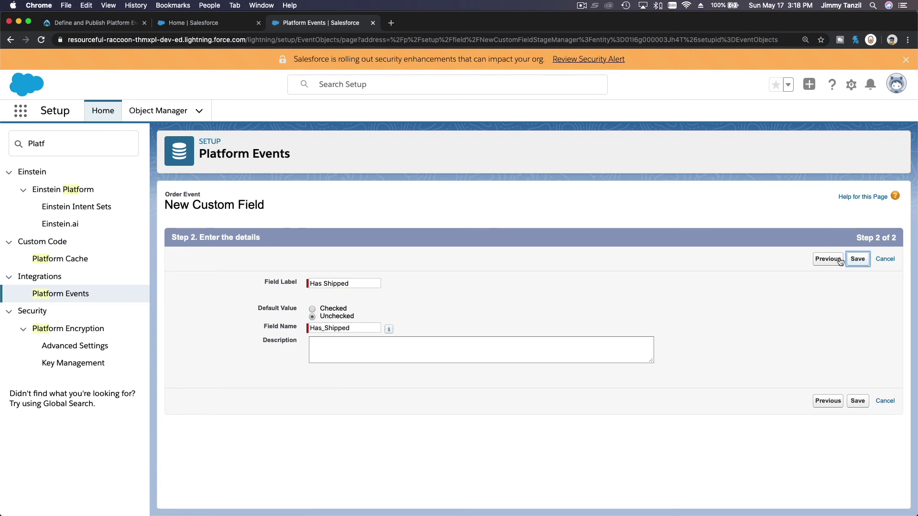
click(80, 25)
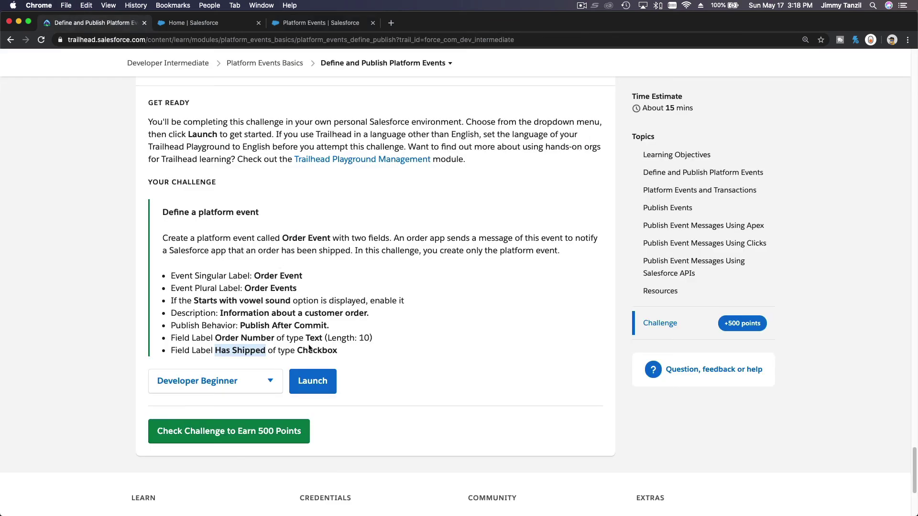
click(420, 365)
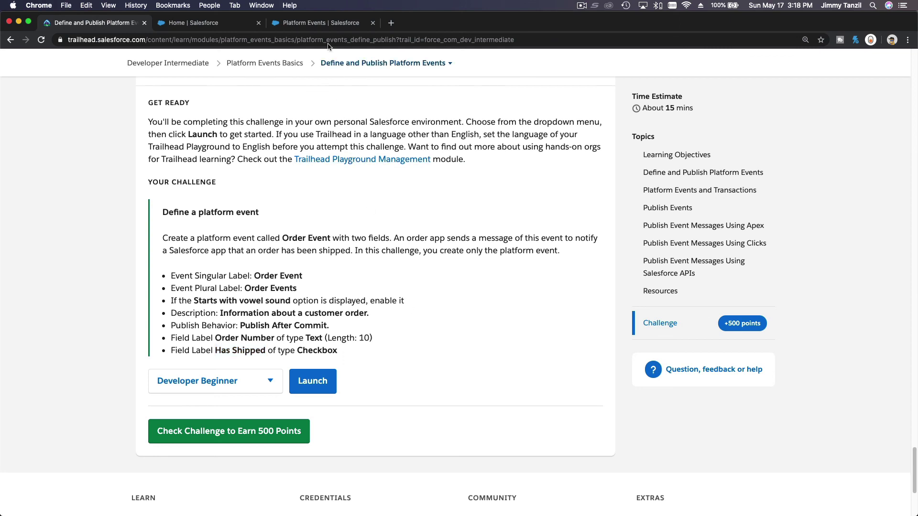
click(324, 24)
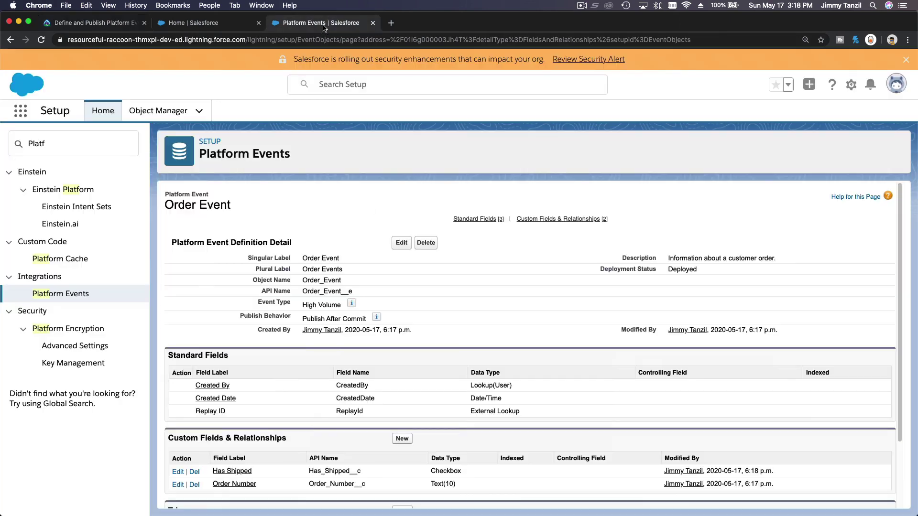
- Review the Order Event setup page with its two new custom fields
click(215, 24)
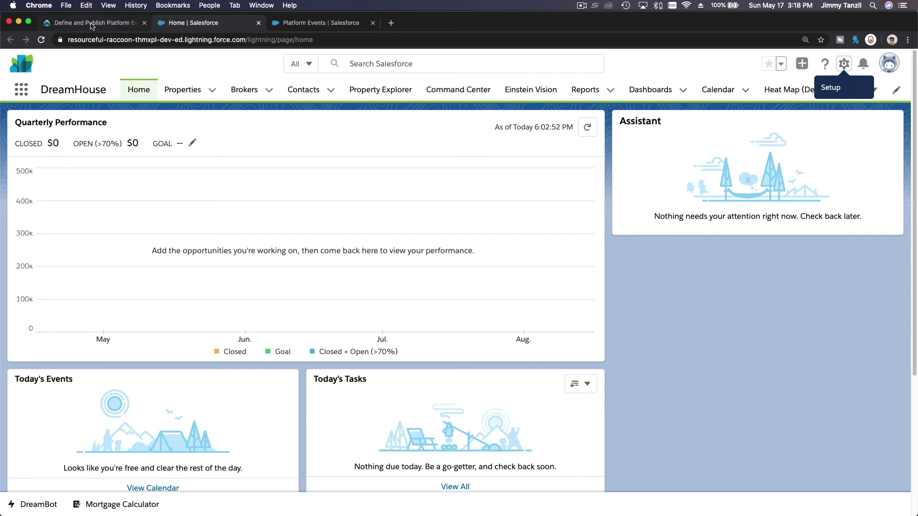
click(314, 30)
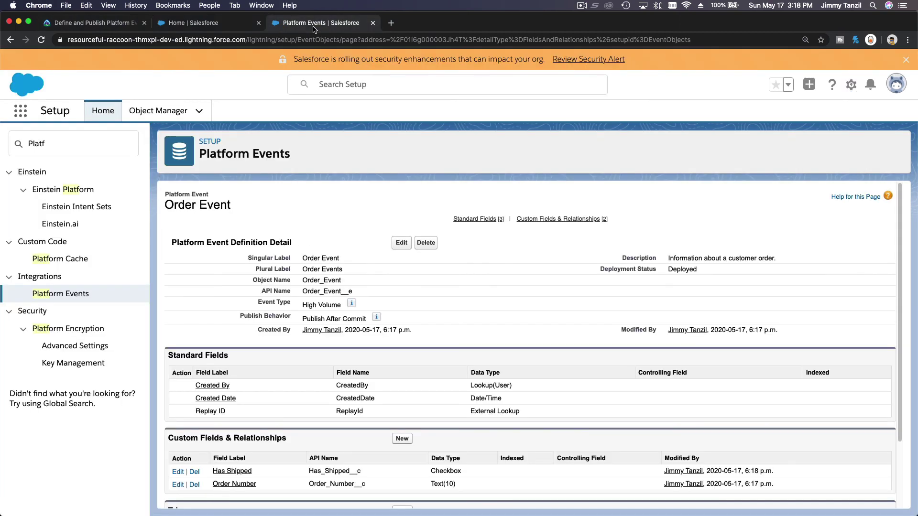
scroll(279, 299, down, 3)
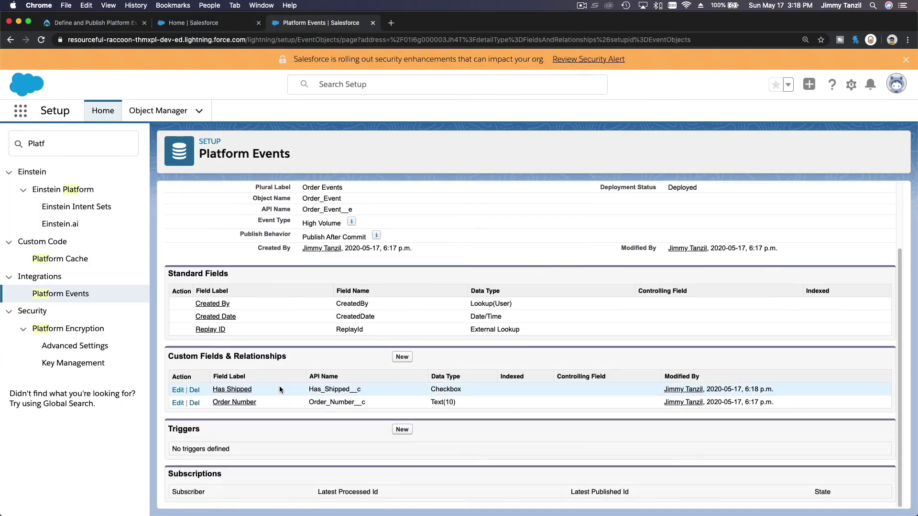
- Run Check Challenge for 500 points, then open and close the Platform Events Basics unit list
click(91, 24)
click(231, 427)
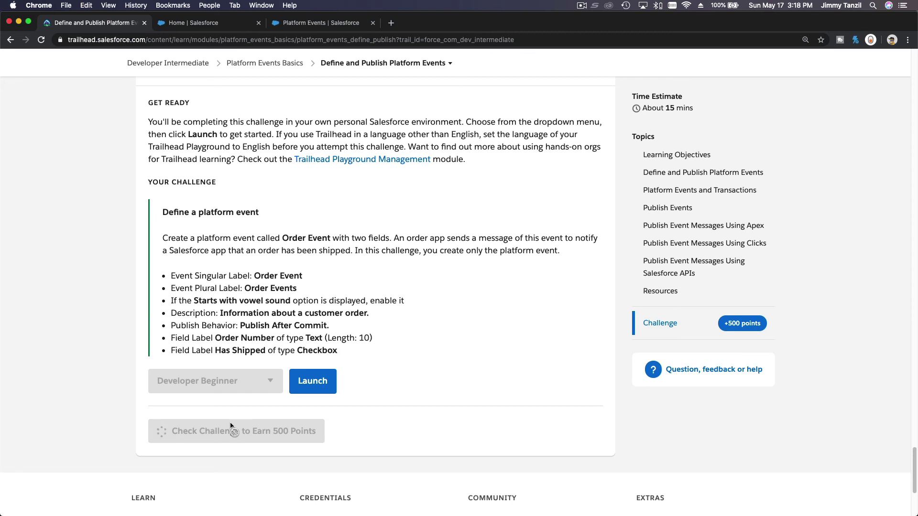
click(445, 66)
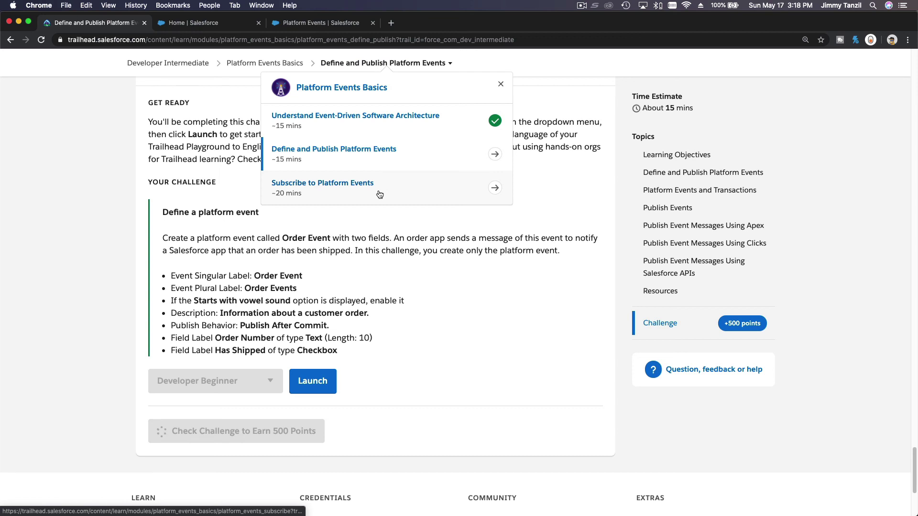
click(398, 223)
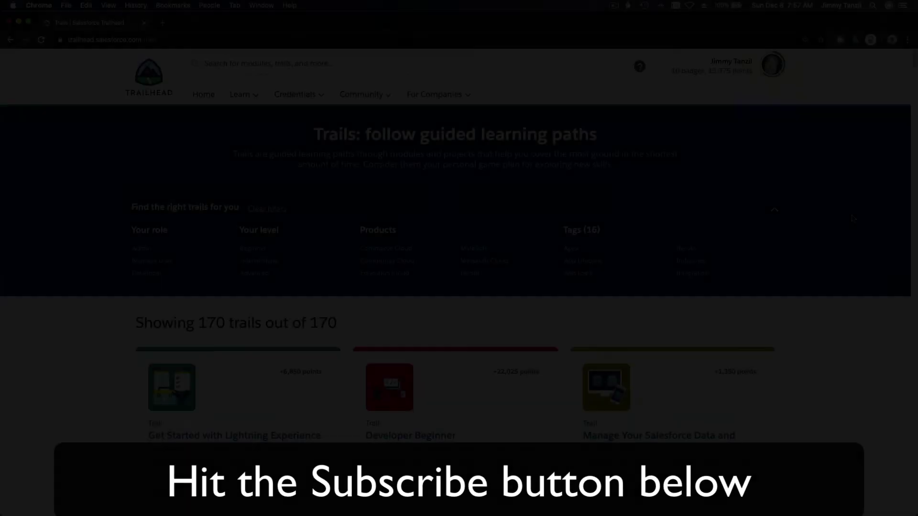
- Scroll past sponsored solutions and trending apps to the Blaze Your Trail section
scroll(851, 218, down, 15)
scroll(851, 218, down, 15)
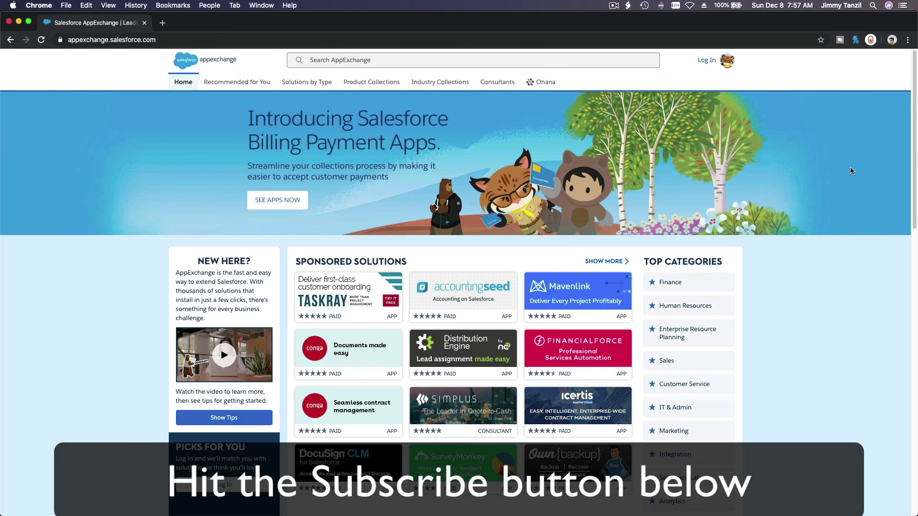
scroll(850, 171, down, 12)
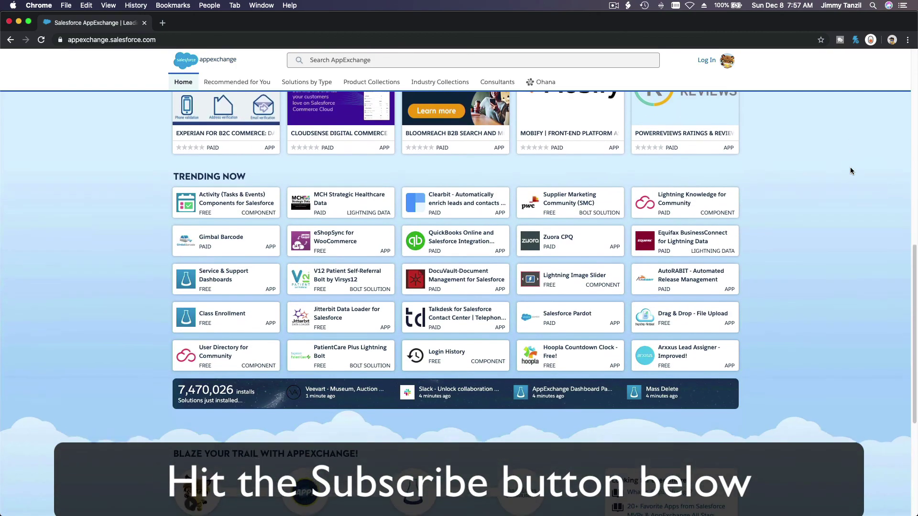
scroll(851, 171, down, 5)
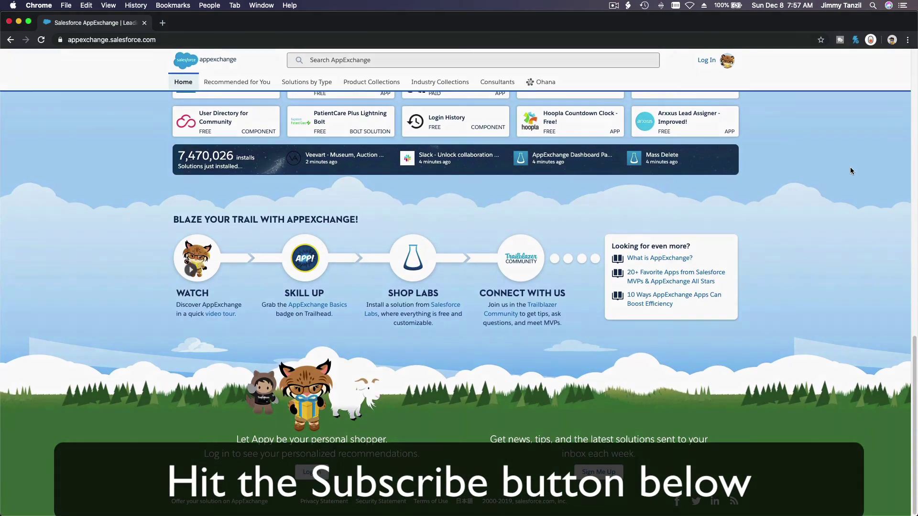